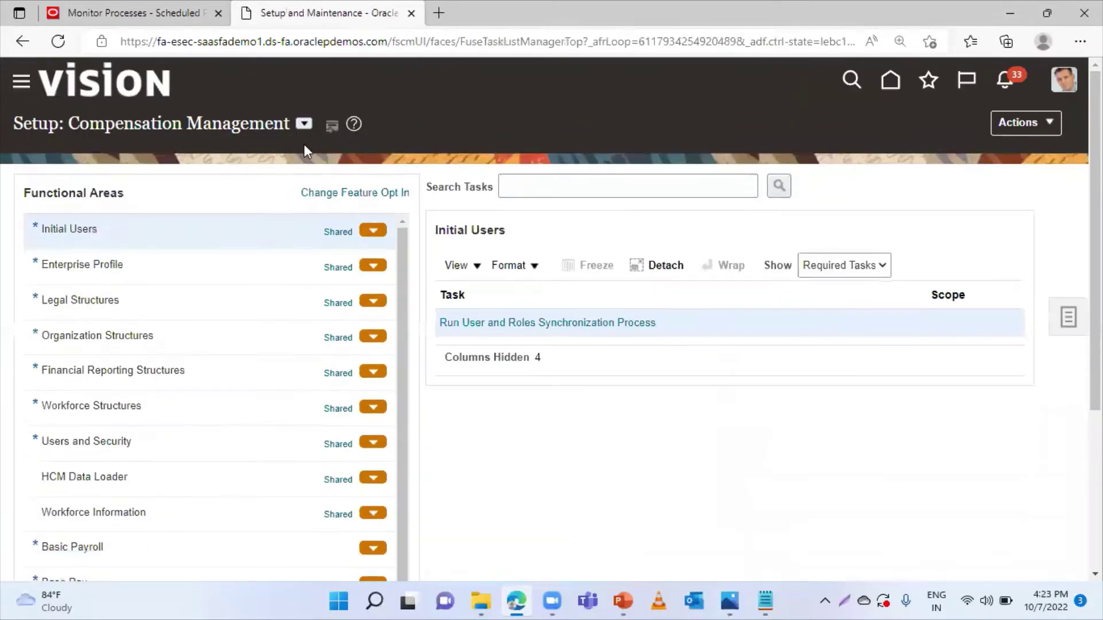
Switch setup to the Financials offering and open Manage Banks under Cash Management and Banking.
{"action": "left_click", "coordinate": [304, 124]}
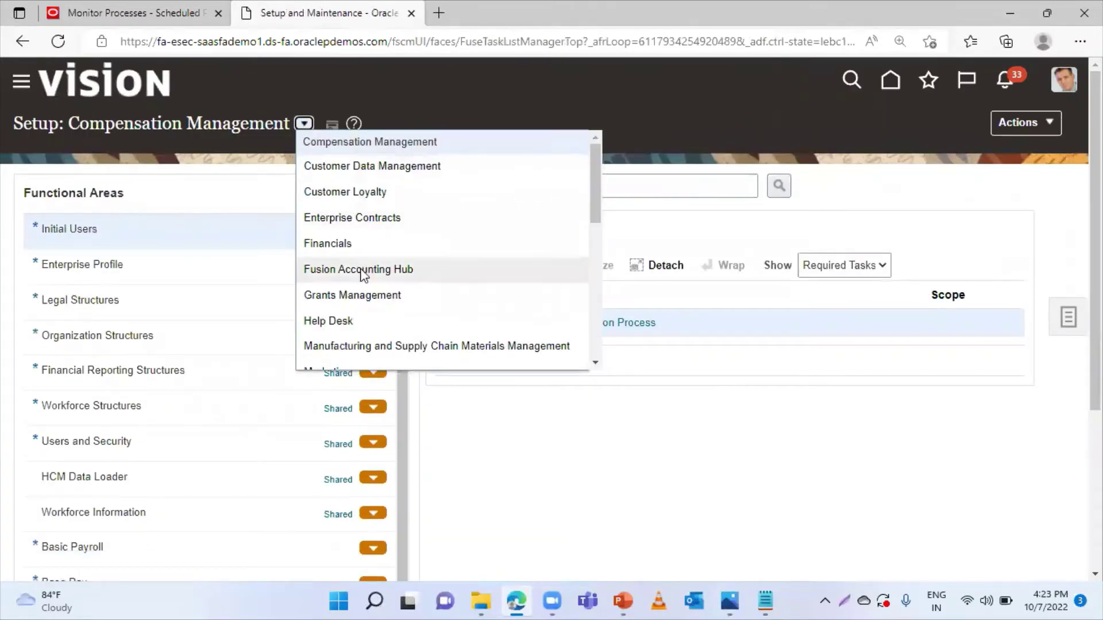
{"action": "left_click", "coordinate": [343, 244]}
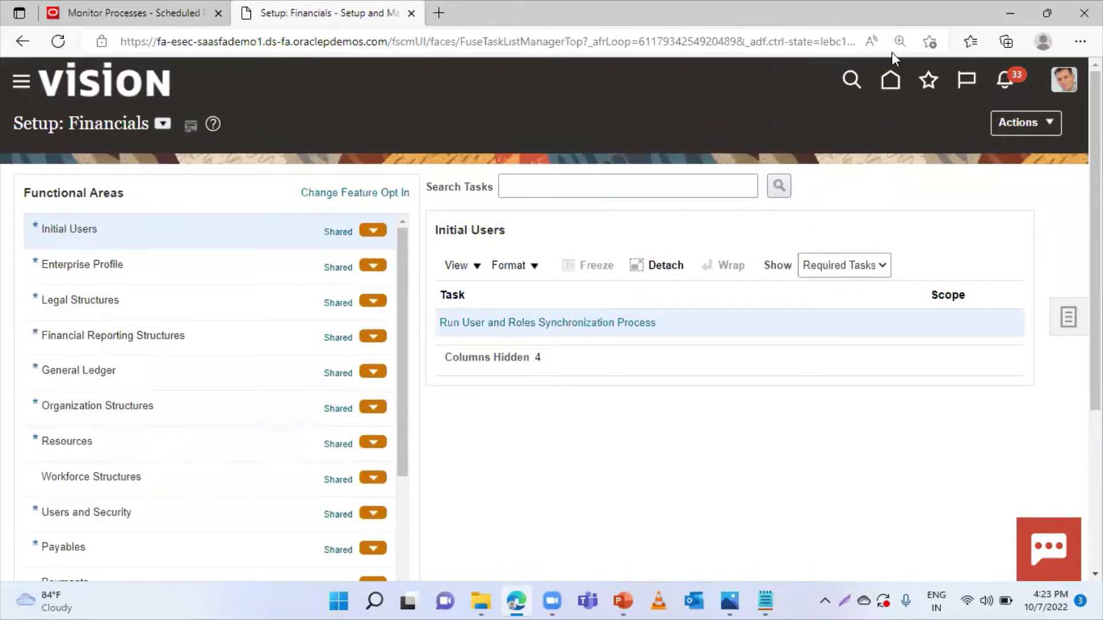
{"action": "scroll", "coordinate": [197, 372], "scroll_direction": "down", "scroll_amount": 3}
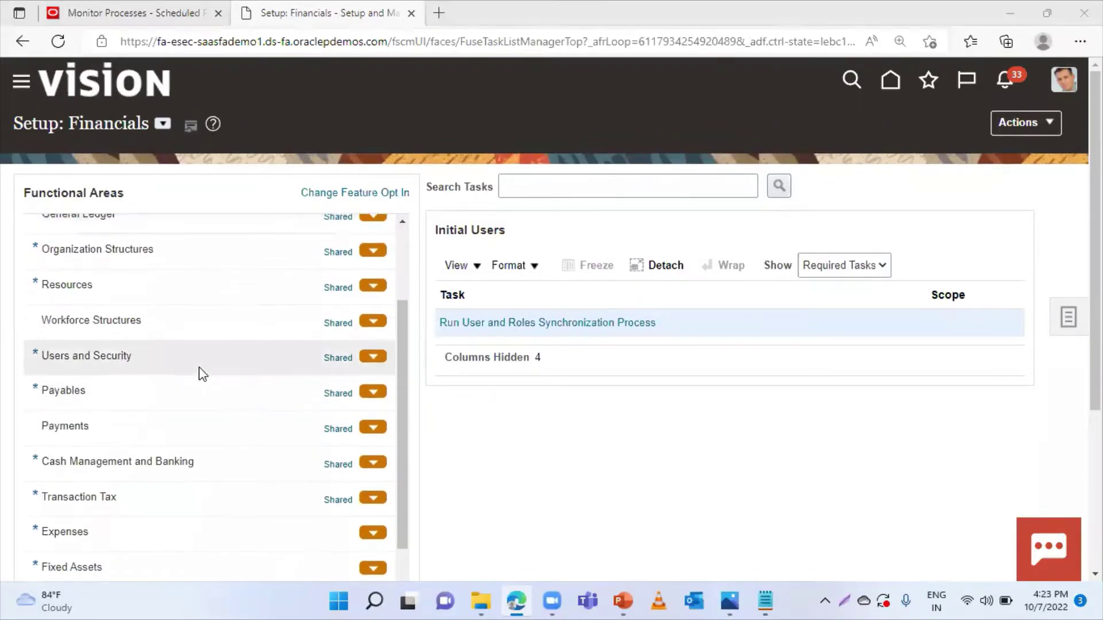
{"action": "left_click", "coordinate": [173, 462]}
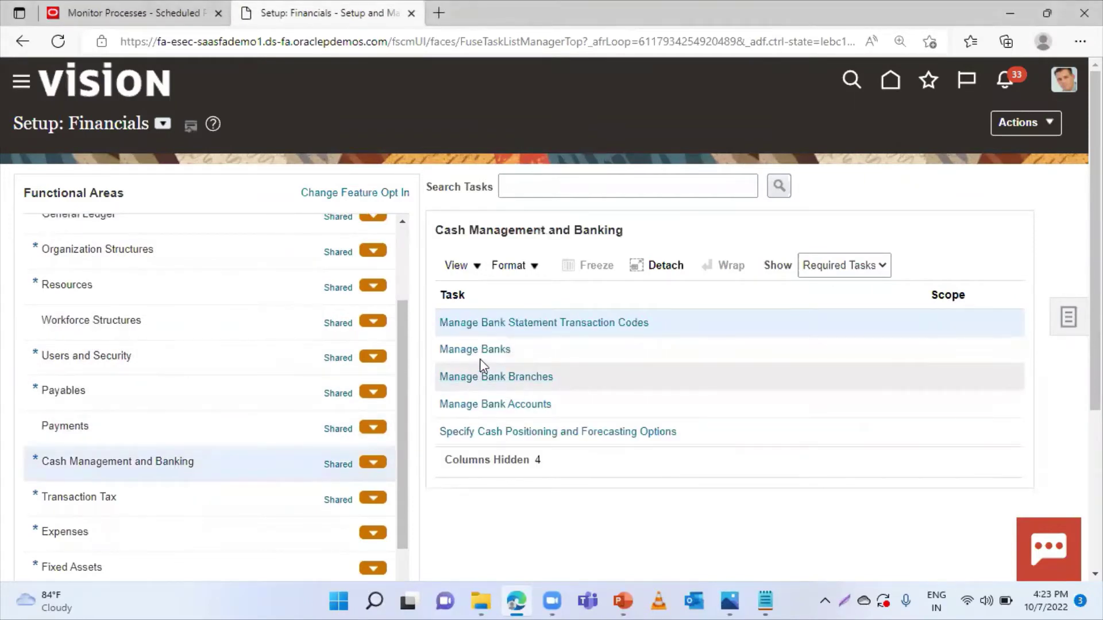
{"action": "left_click", "coordinate": [486, 348]}
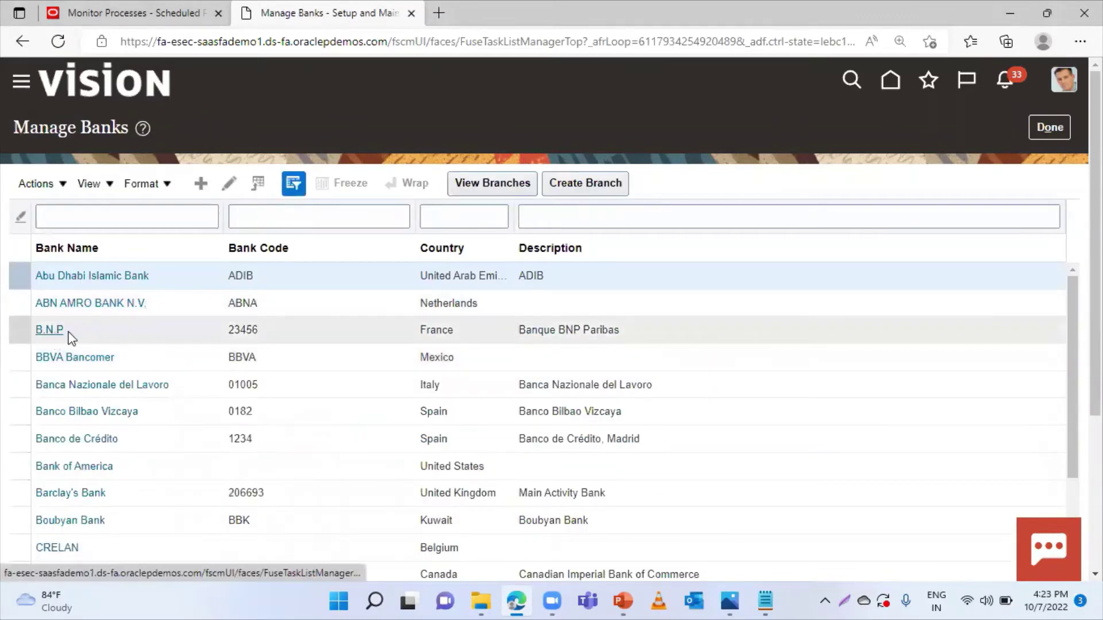
View Bank of America's branches and select the New York branch number 122000247.
{"action": "scroll", "coordinate": [67, 339], "scroll_direction": "down", "scroll_amount": 2}
{"action": "left_click", "coordinate": [34, 383]}
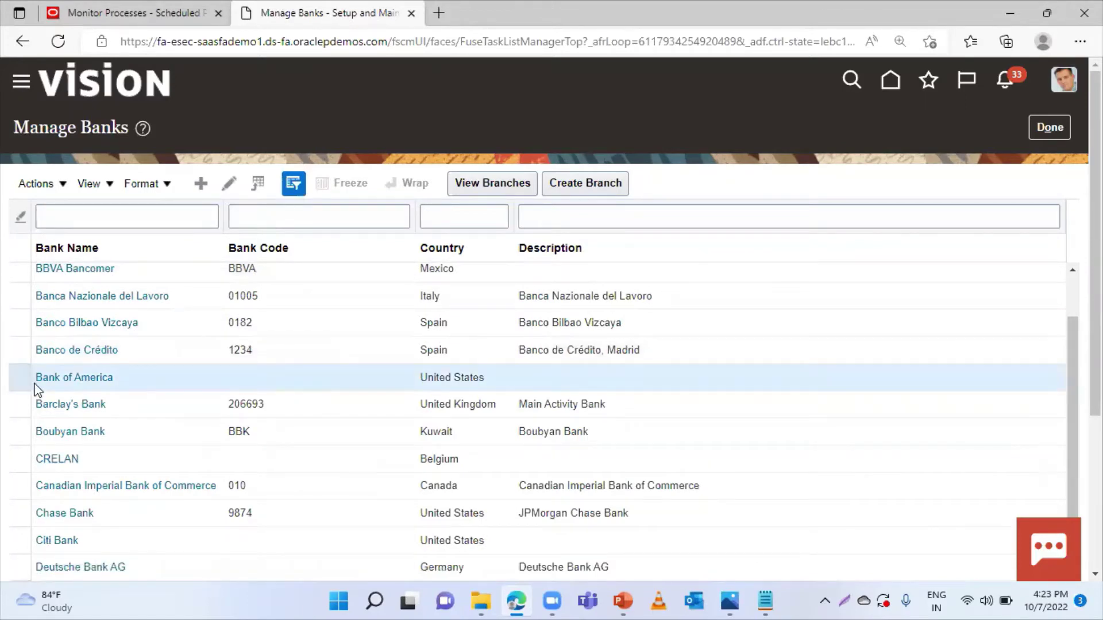
{"action": "left_click", "coordinate": [490, 181]}
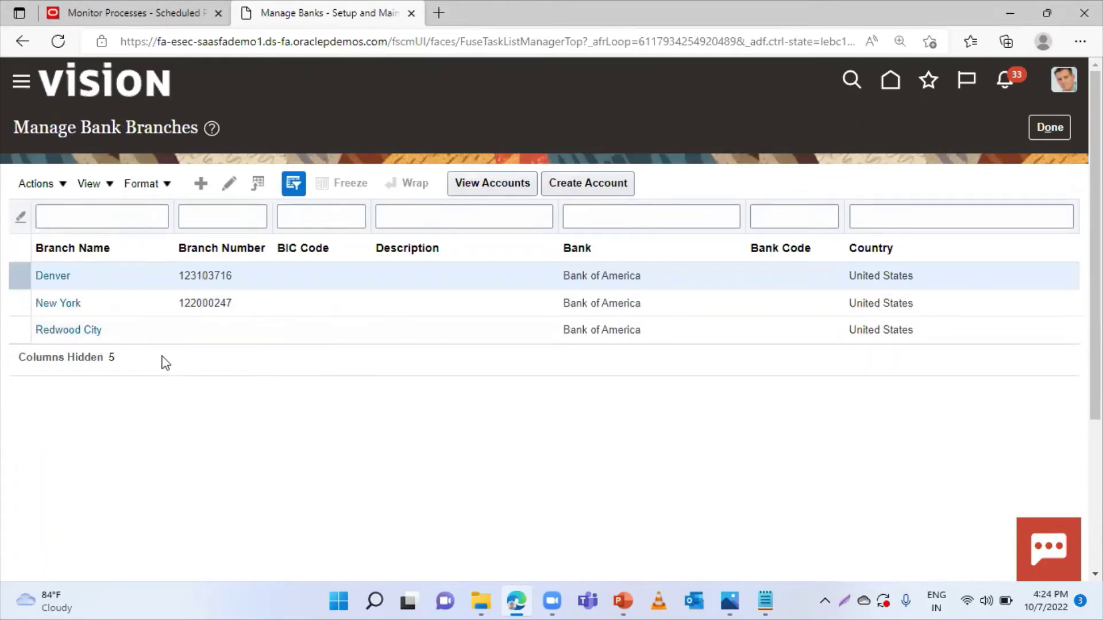
{"action": "left_click", "coordinate": [180, 305]}
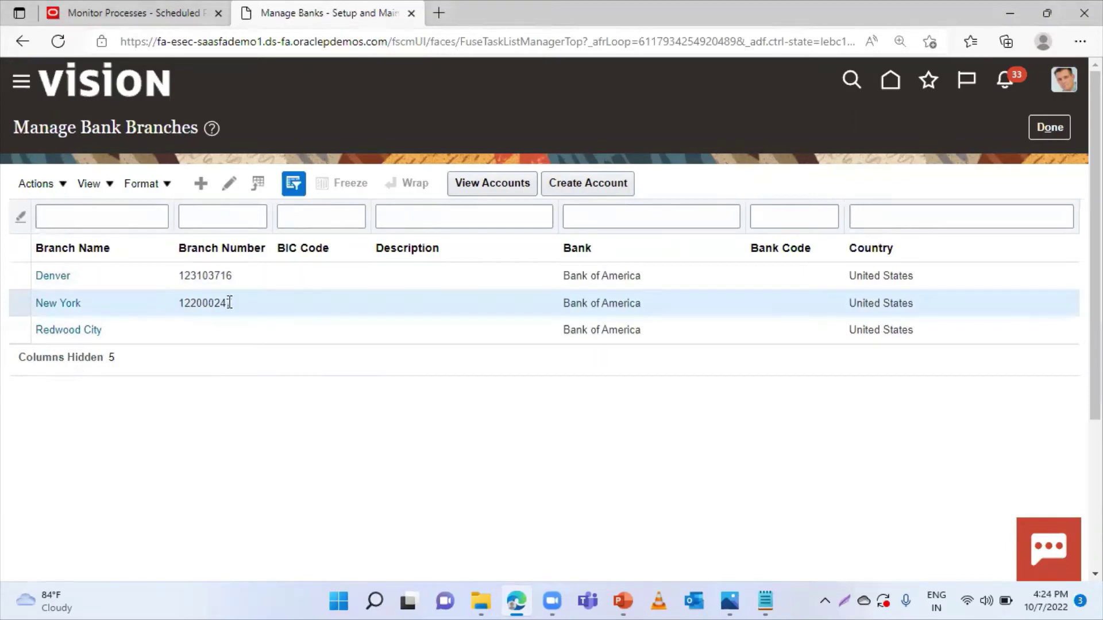
{"action": "double_click", "coordinate": [230, 303]}
{"action": "key", "text": "ctrl+c"}
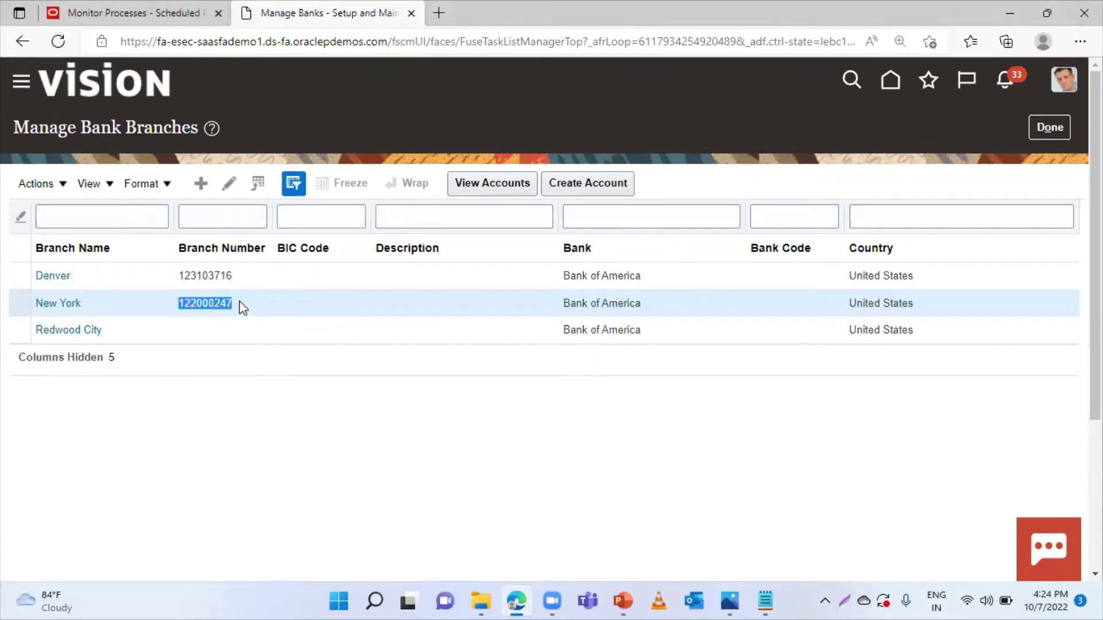
In BAI_Sample_File, replace 271077888 with 122000247 on lines 1 and 2.
{"action": "key", "text": "alt+Tab"}
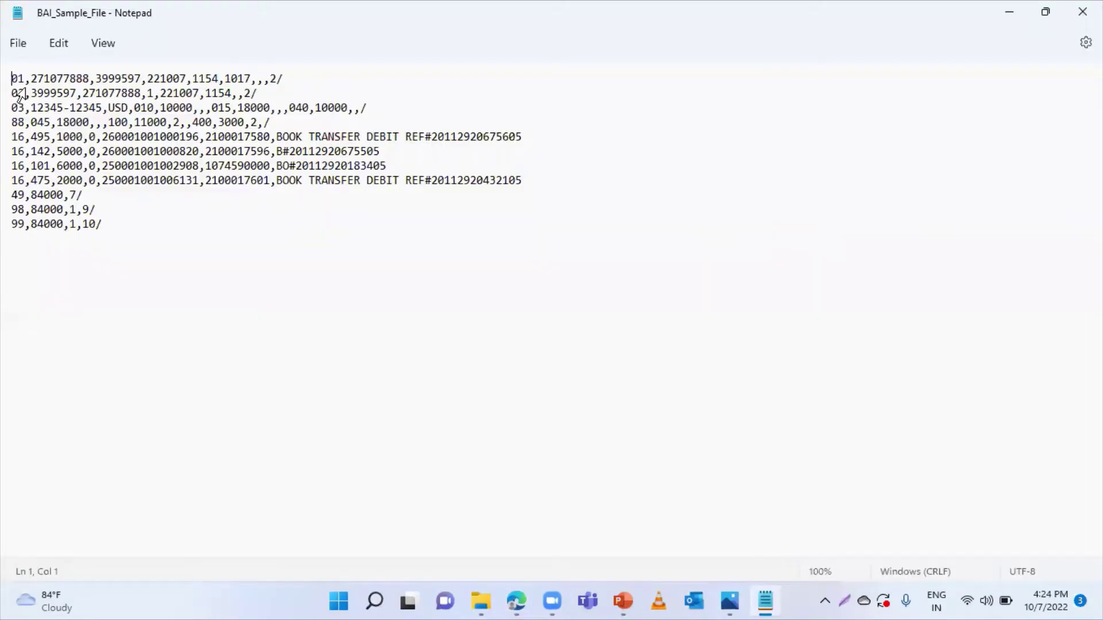
{"action": "left_click_drag", "start_coordinate": [29, 79], "coordinate": [89, 77]}
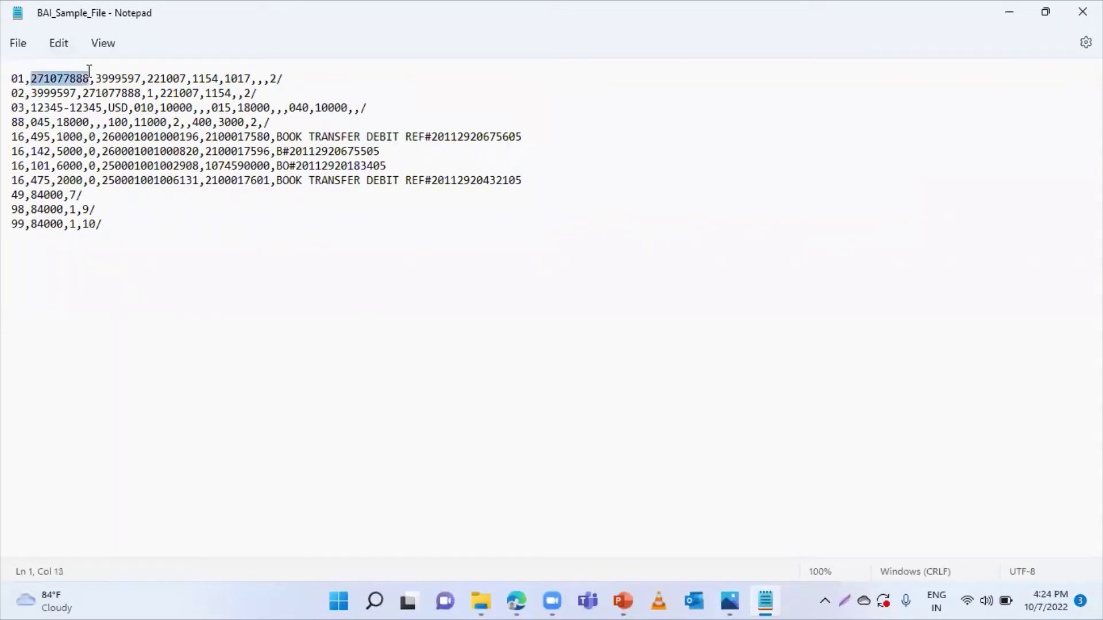
{"action": "key", "text": "ctrl+v"}
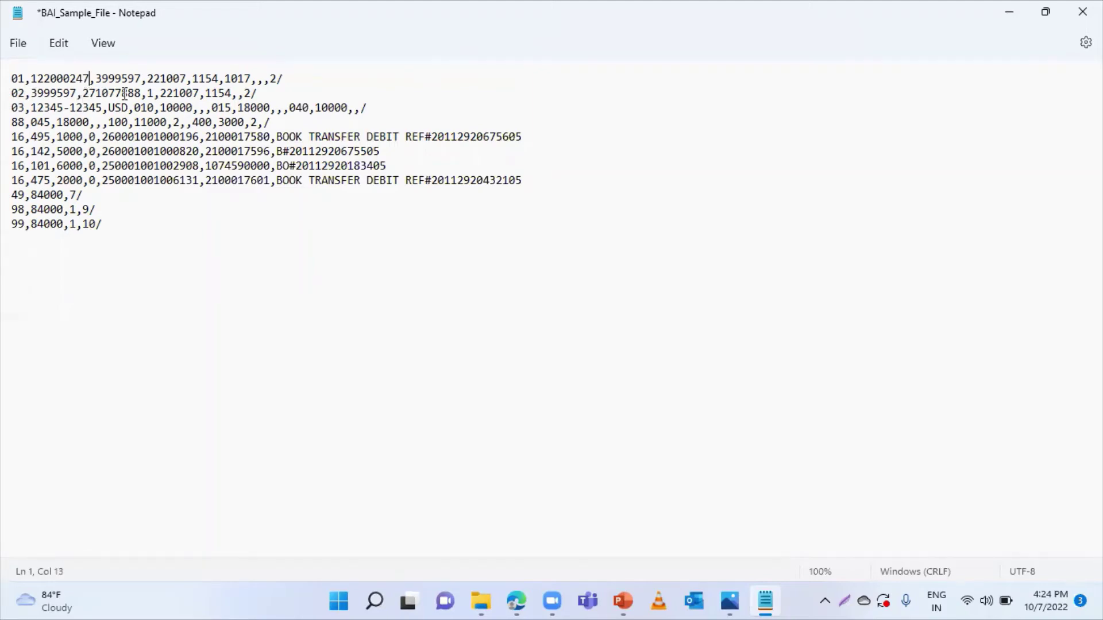
{"action": "left_click_drag", "start_coordinate": [32, 73], "coordinate": [131, 99]}
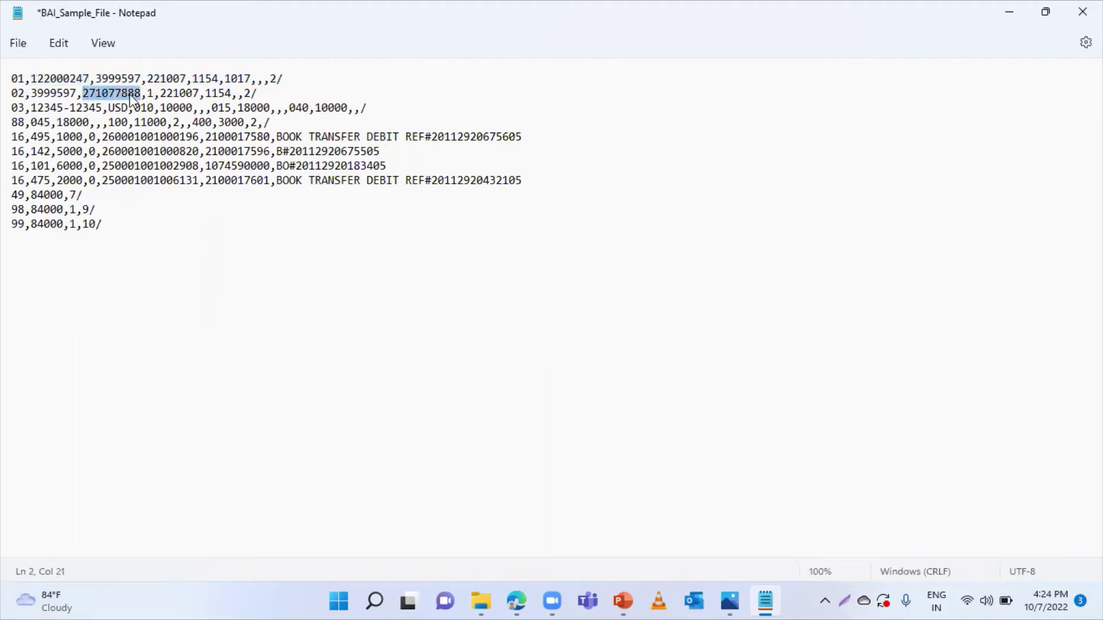
{"action": "key", "text": "ctrl+v"}
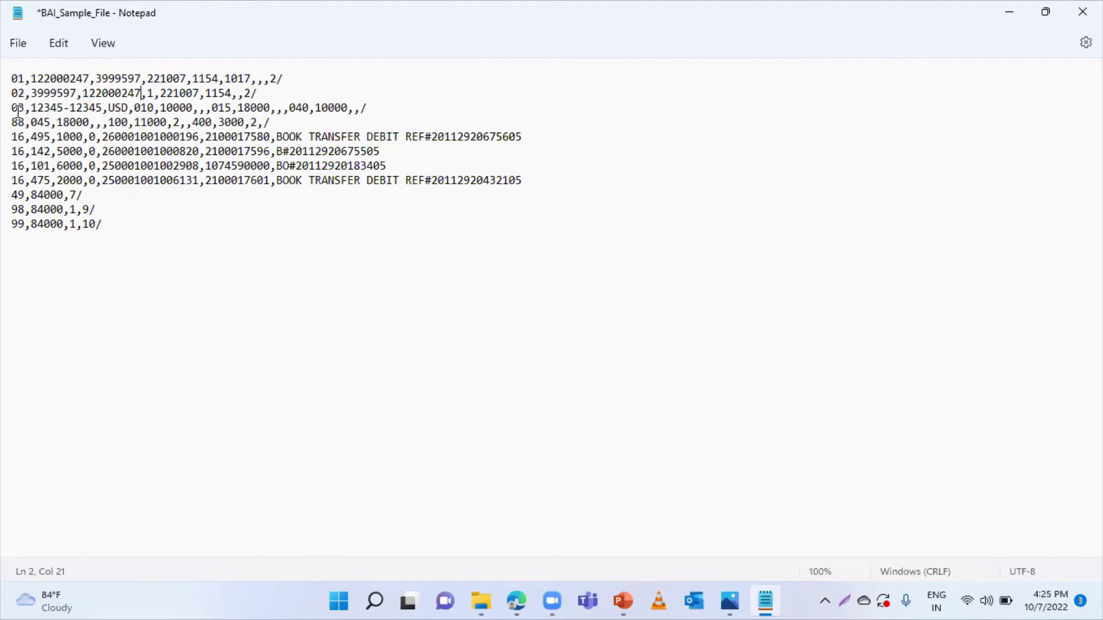
{"action": "key", "text": "alt+Tab"}
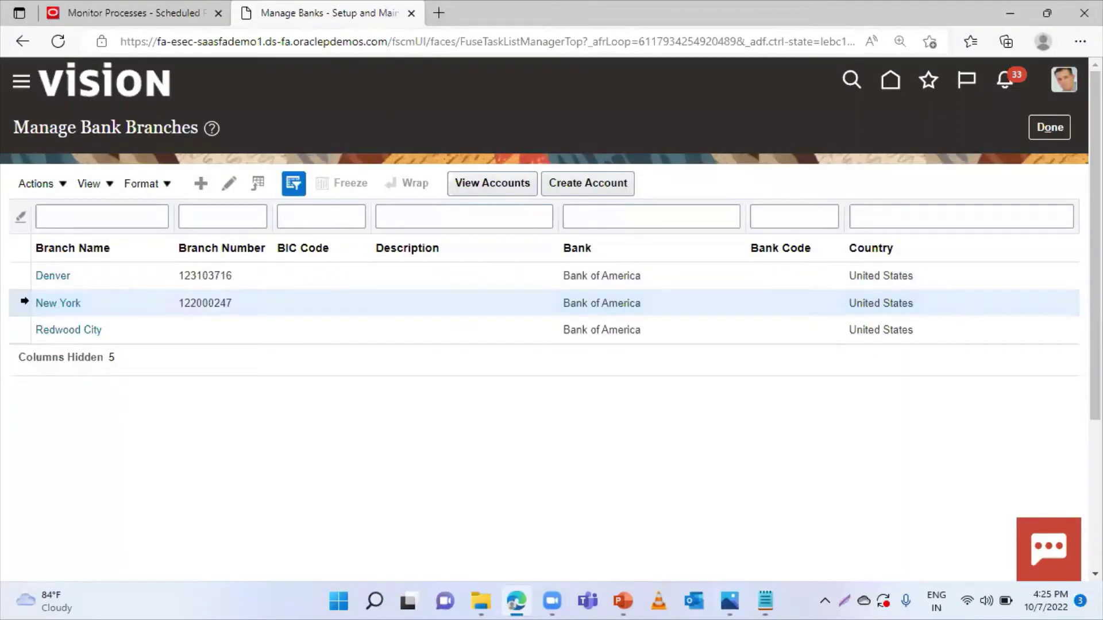
Copy the account number of the Bank of America New York branch account.
{"action": "left_click", "coordinate": [497, 188]}
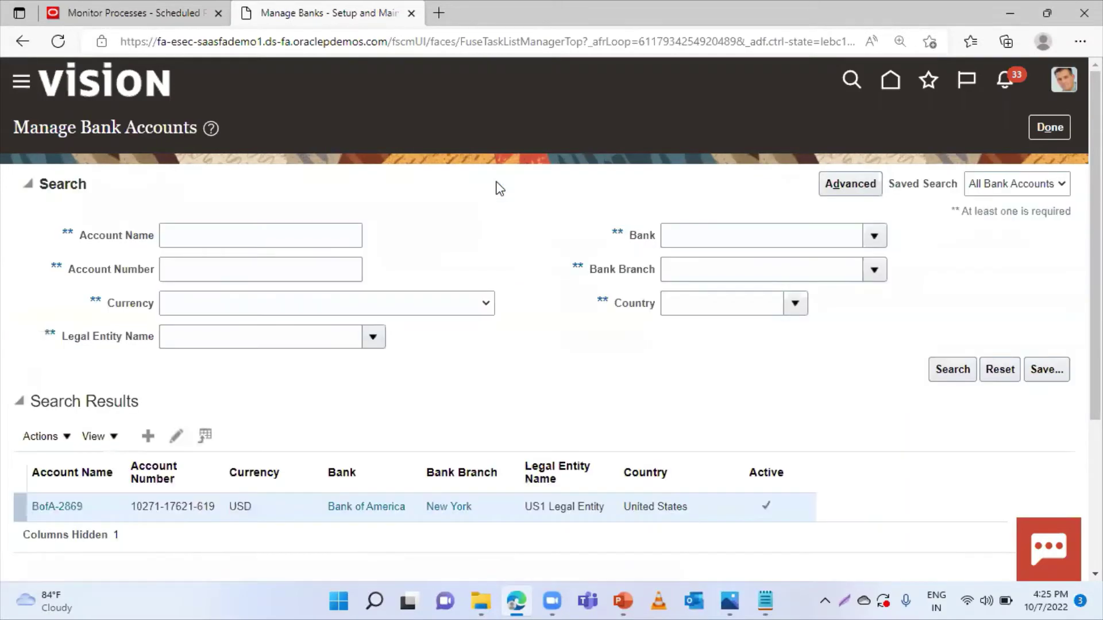
{"action": "scroll", "coordinate": [163, 377], "scroll_direction": "down", "scroll_amount": 3}
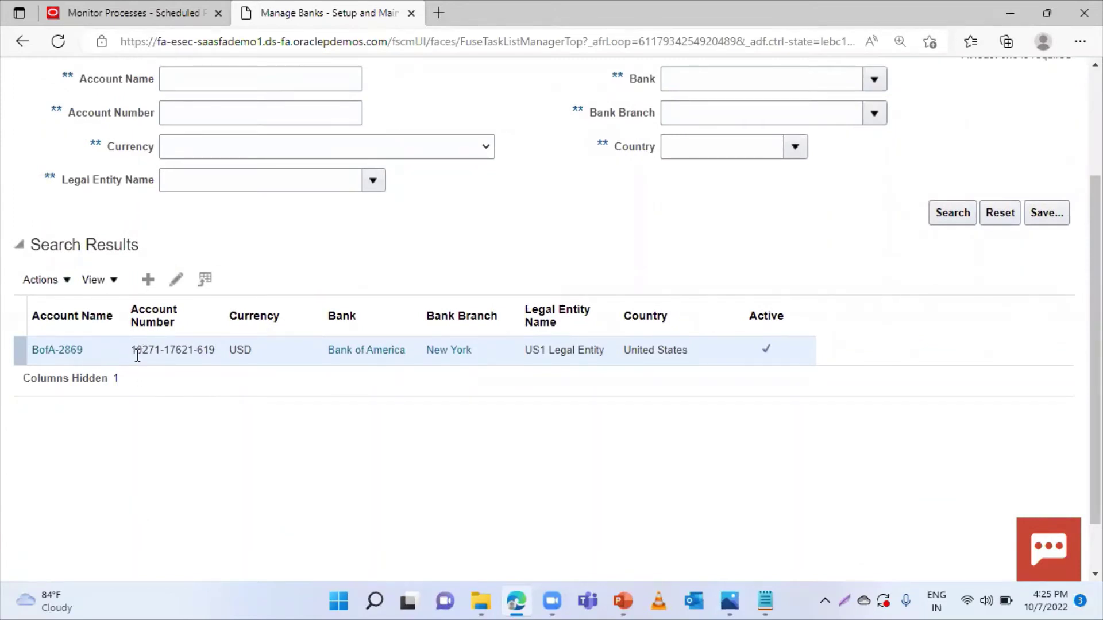
{"action": "left_click_drag", "start_coordinate": [133, 348], "coordinate": [219, 351]}
{"action": "right_click", "coordinate": [199, 350]}
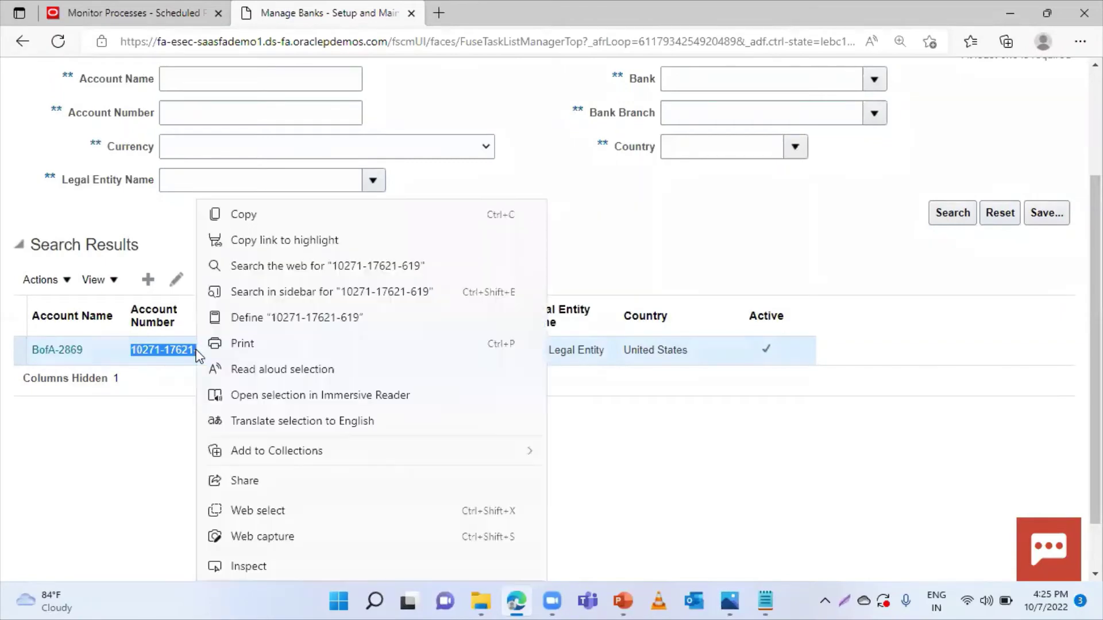
{"action": "left_click", "coordinate": [286, 215]}
{"action": "key", "text": "alt+Tab"}
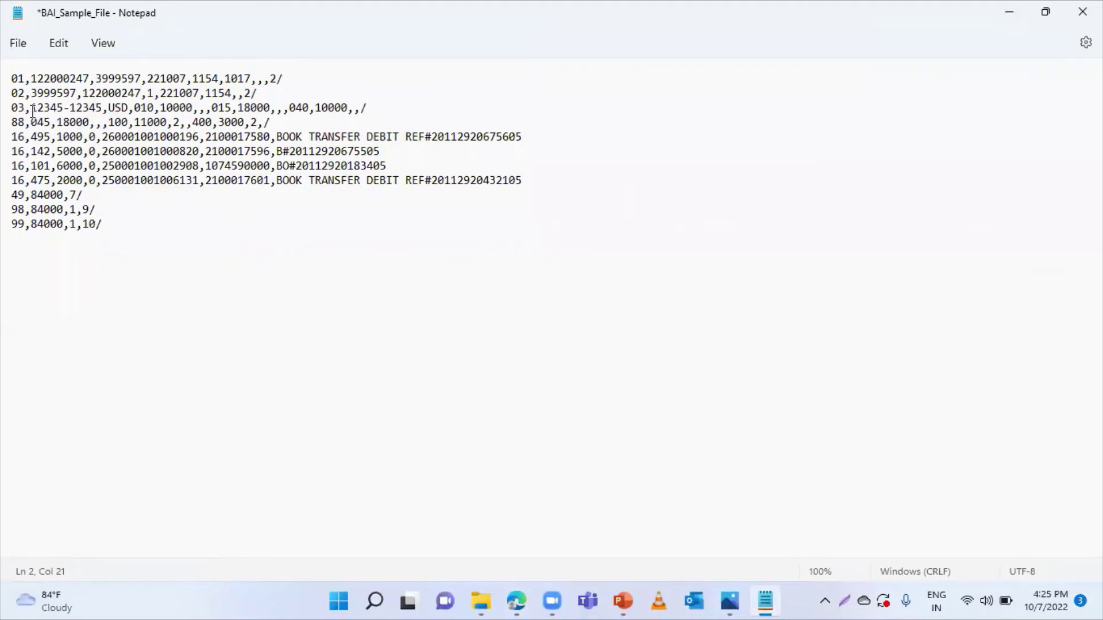
{"action": "left_click_drag", "start_coordinate": [30, 108], "coordinate": [105, 102]}
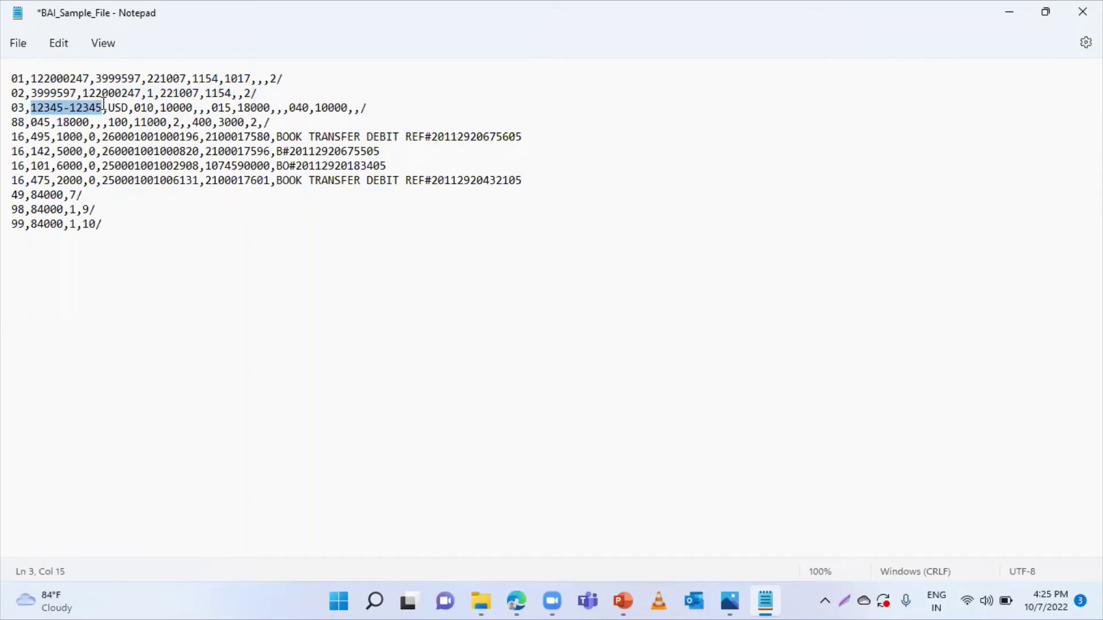
{"action": "key", "text": "ctrl+v"}
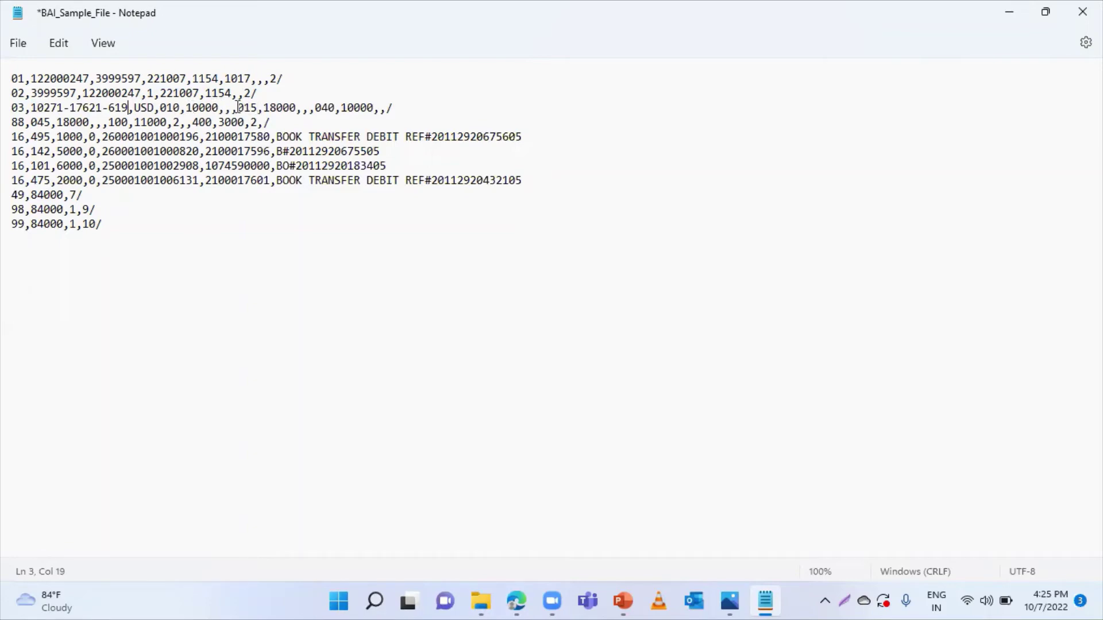
{"action": "left_click_drag", "start_coordinate": [238, 107], "coordinate": [295, 109]}
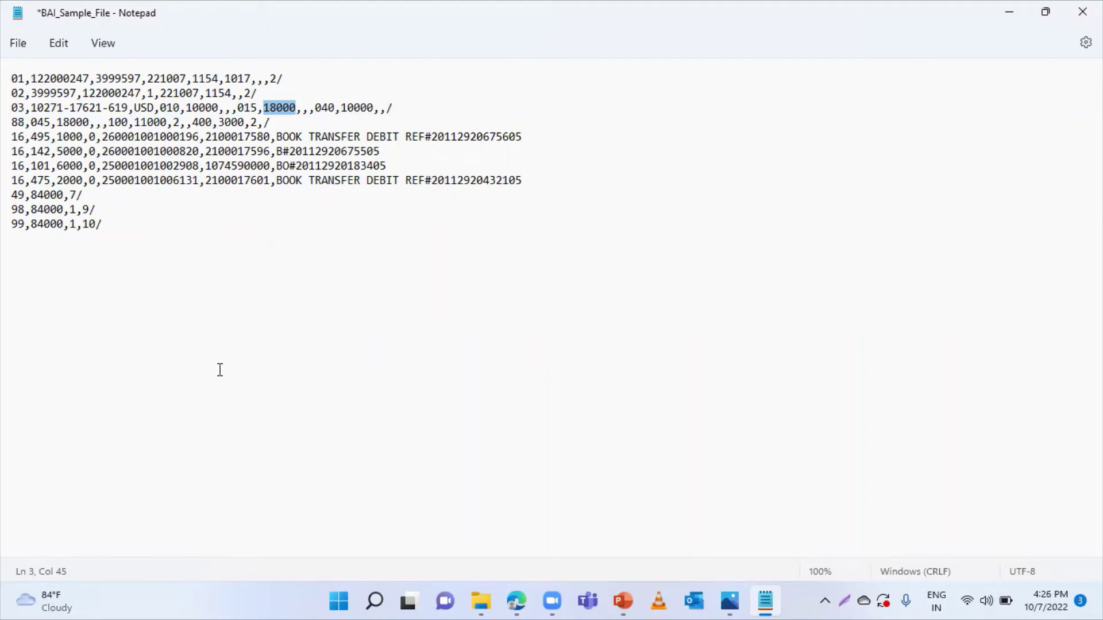
{"action": "left_click", "coordinate": [19, 45]}
{"action": "left_click", "coordinate": [37, 151]}
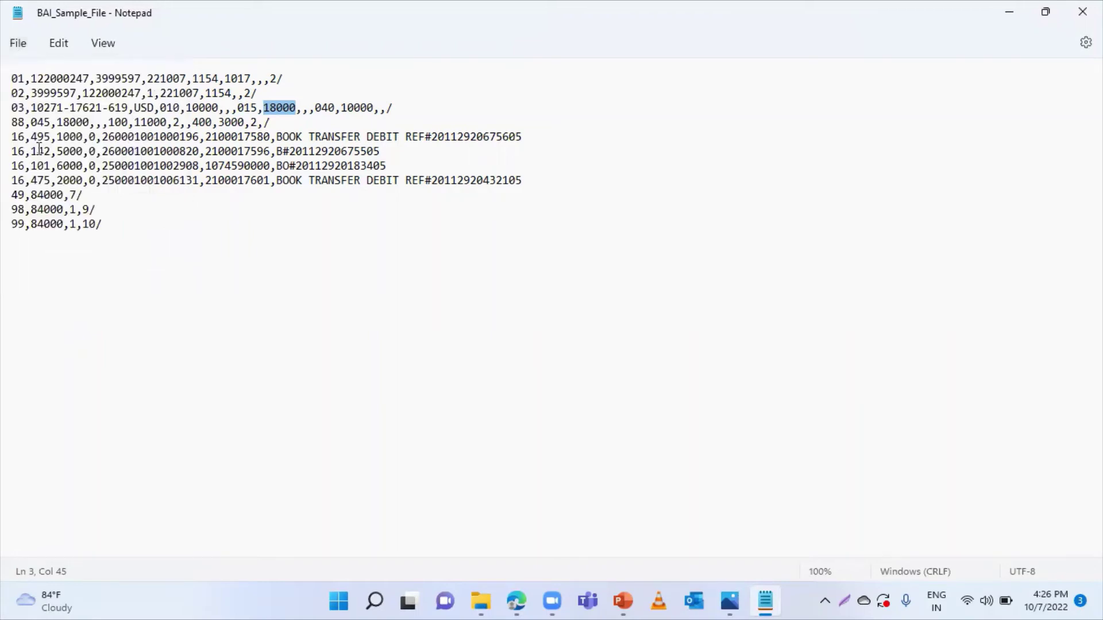
Close Manage Bank Accounts, Manage Bank Branches and Manage Banks with Done.
{"action": "left_click", "coordinate": [517, 602]}
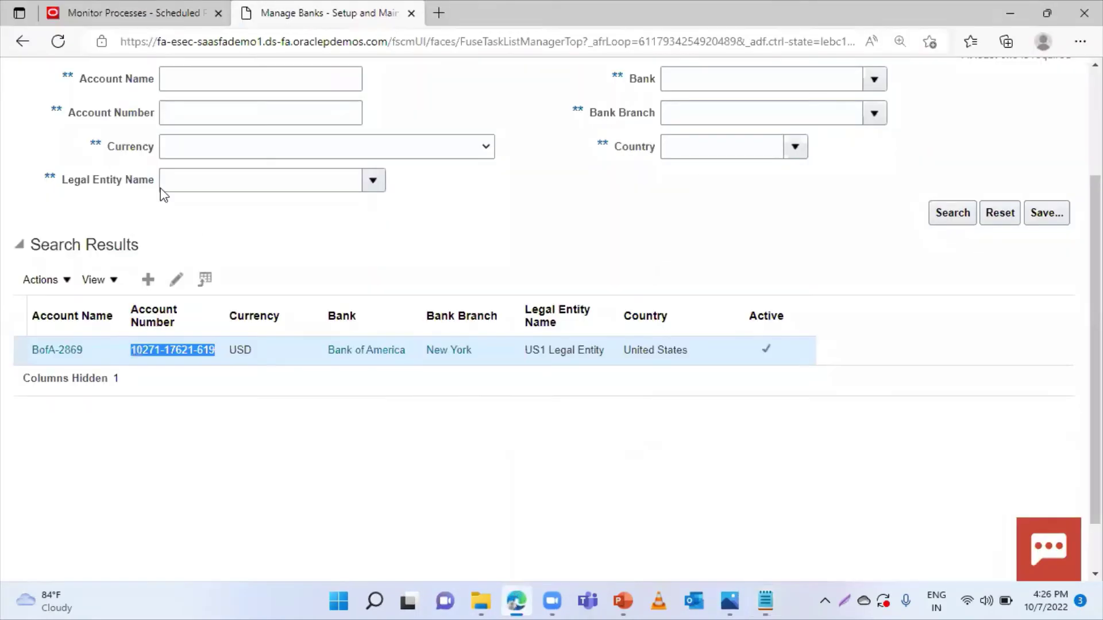
{"action": "scroll", "coordinate": [195, 201], "scroll_direction": "up", "scroll_amount": 3}
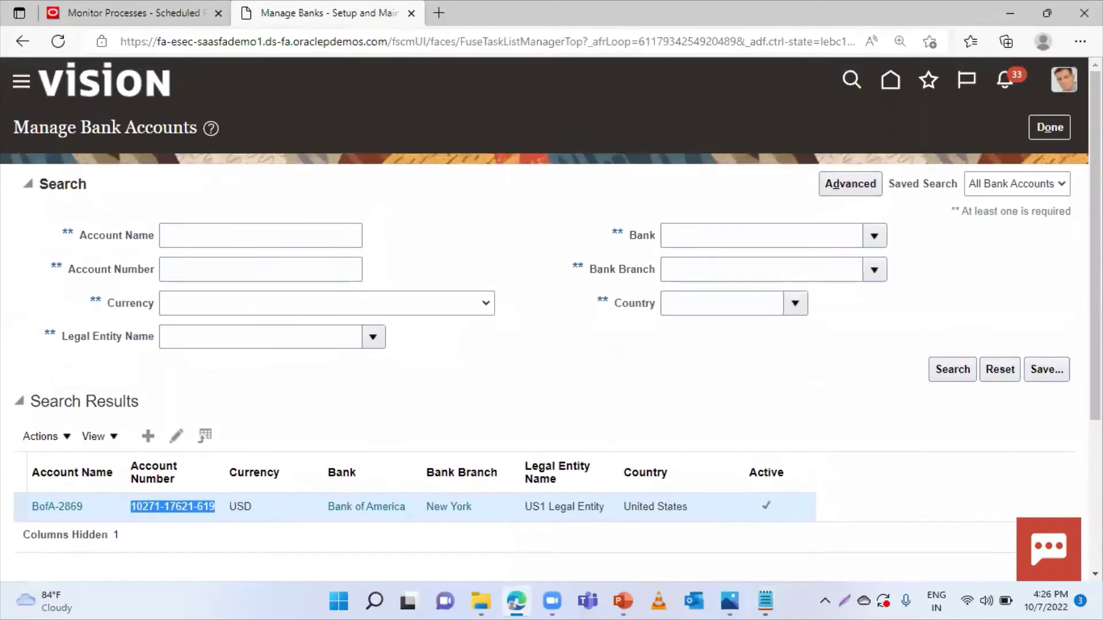
{"action": "left_click", "coordinate": [1067, 132]}
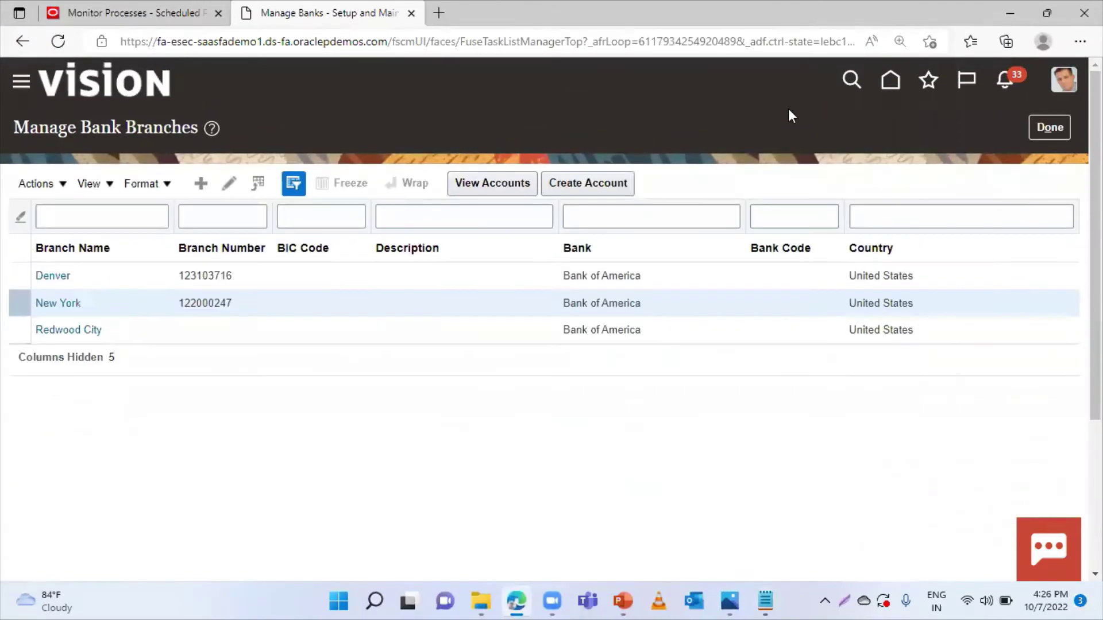
{"action": "left_click", "coordinate": [1057, 126]}
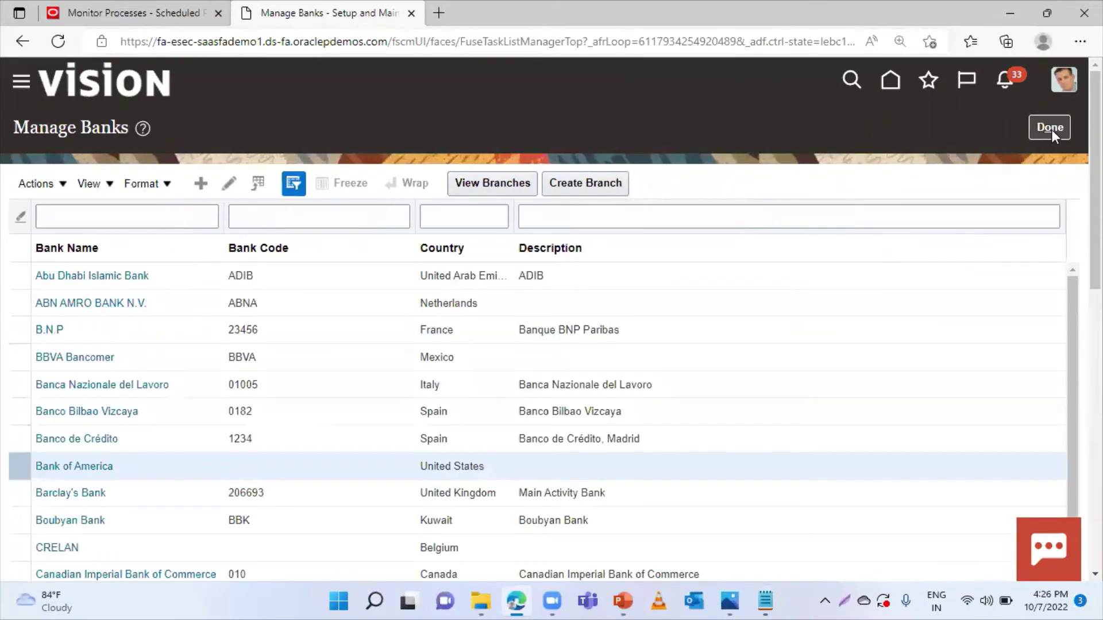
{"action": "left_click", "coordinate": [1051, 129]}
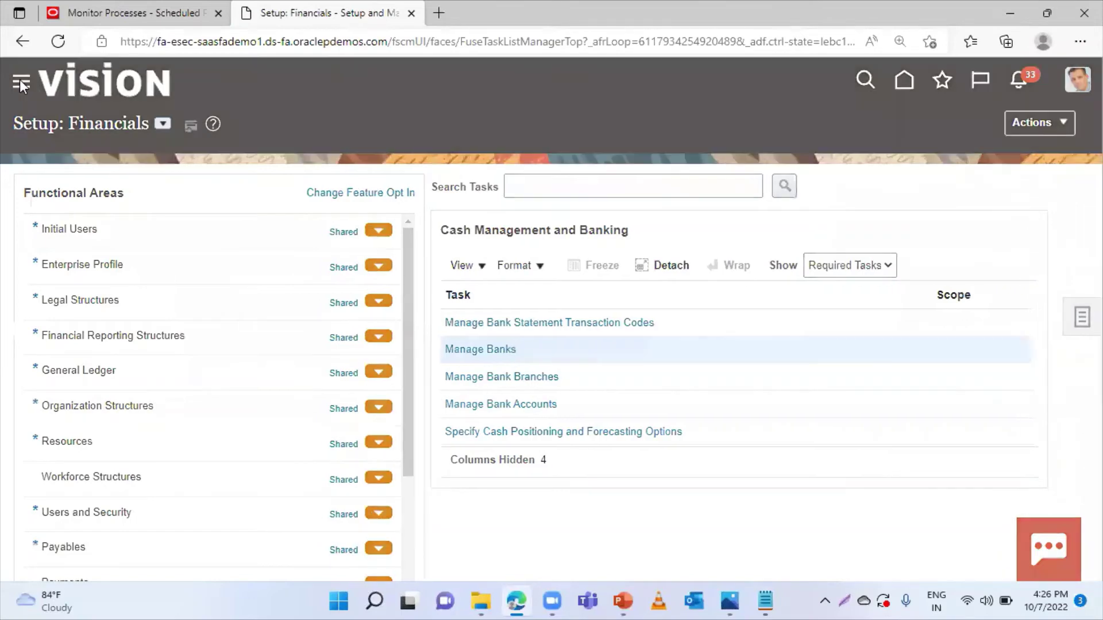
Go to the Scheduled Processes work area from the Navigator.
{"action": "left_click", "coordinate": [22, 86]}
{"action": "scroll", "coordinate": [146, 283], "scroll_direction": "down", "scroll_amount": 1}
{"action": "scroll", "coordinate": [146, 284], "scroll_direction": "down", "scroll_amount": 20}
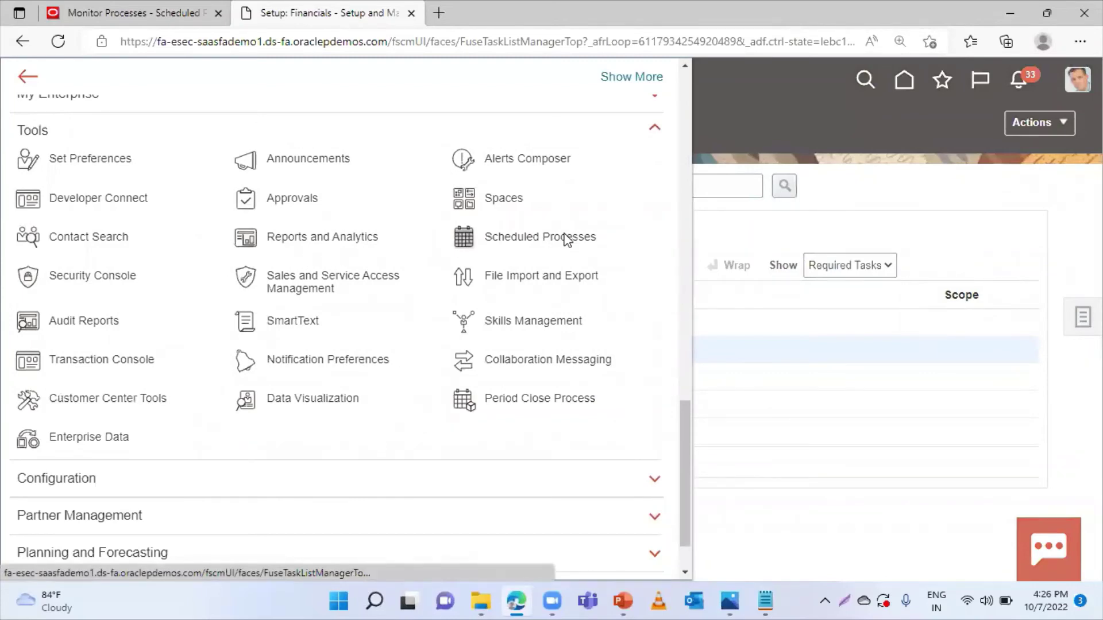
{"action": "left_click", "coordinate": [565, 238]}
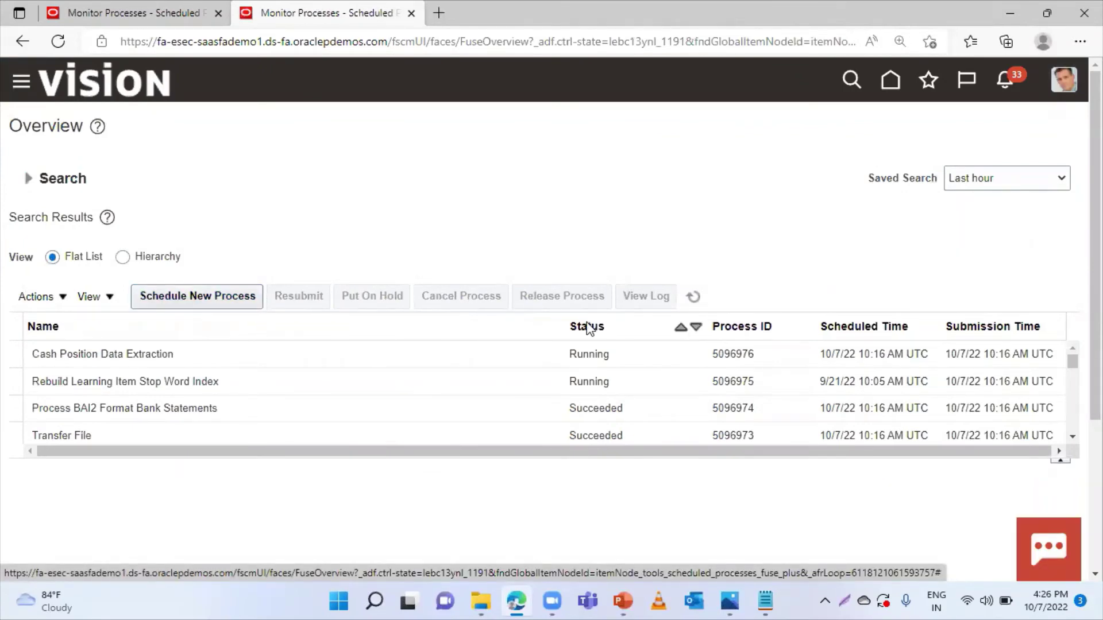
Schedule a new process and search job names for 'Load interface'.
{"action": "left_click", "coordinate": [355, 406]}
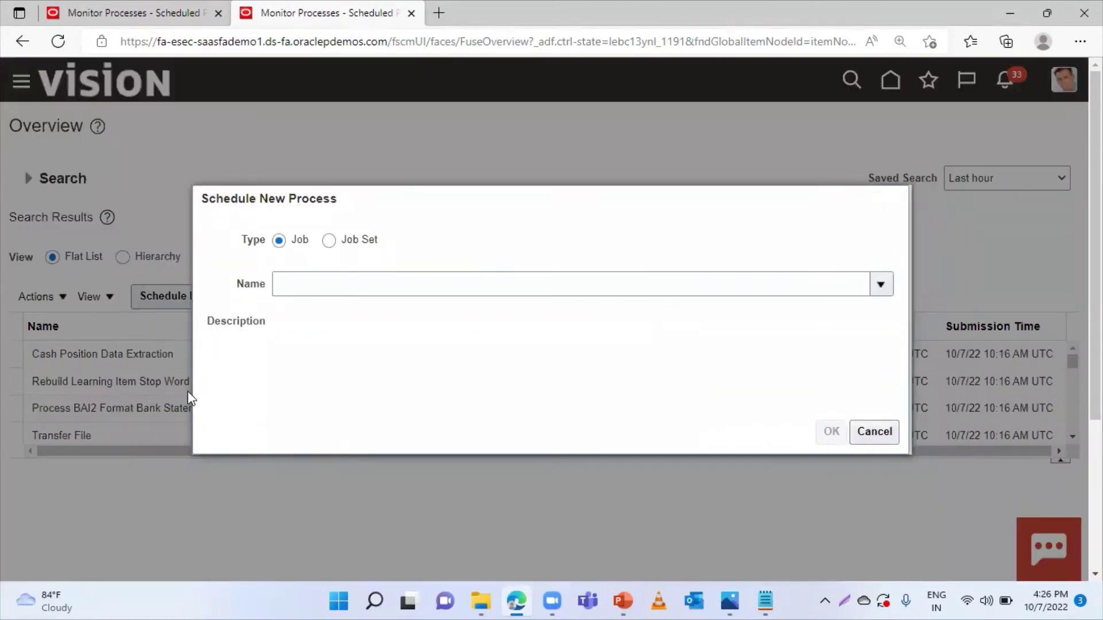
{"action": "left_click", "coordinate": [881, 284]}
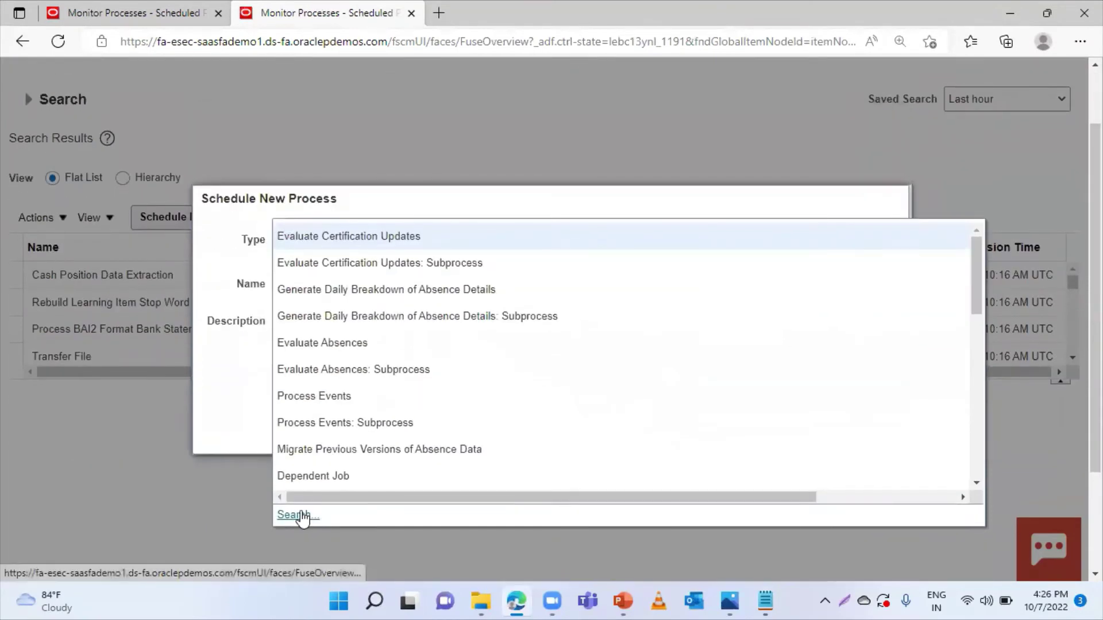
{"action": "left_click", "coordinate": [298, 517]}
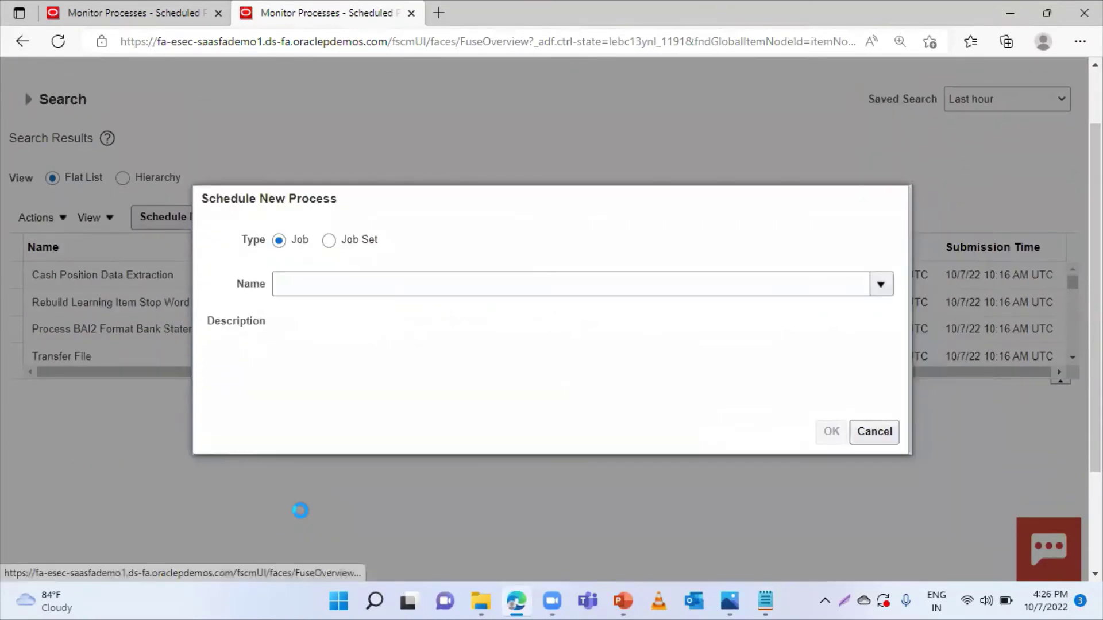
{"action": "left_click", "coordinate": [525, 295]}
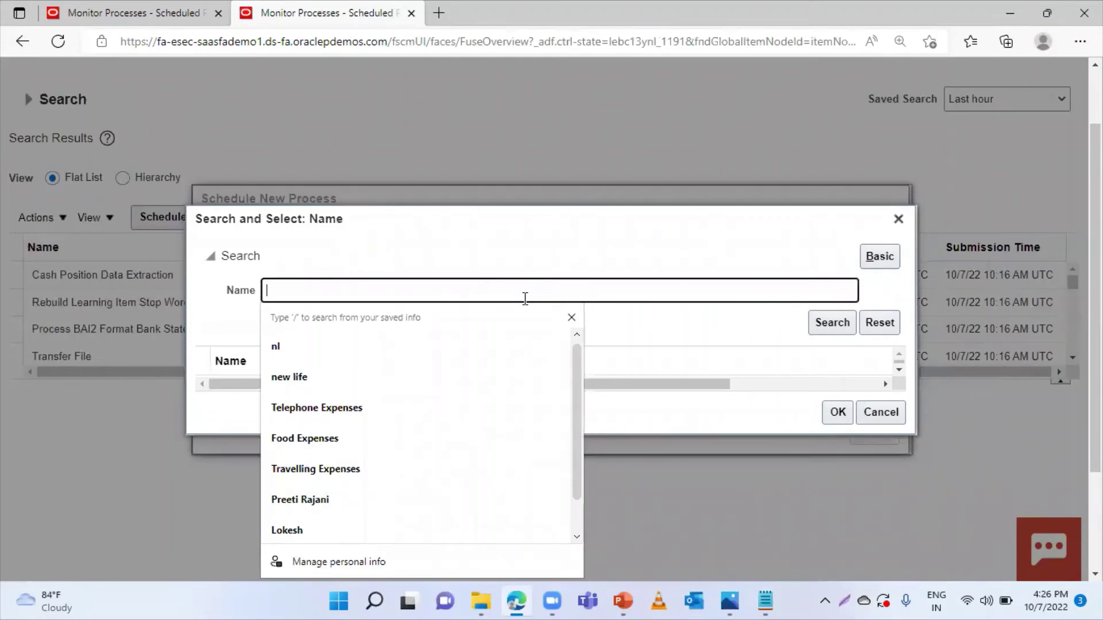
{"action": "type", "text": "LOad i"}
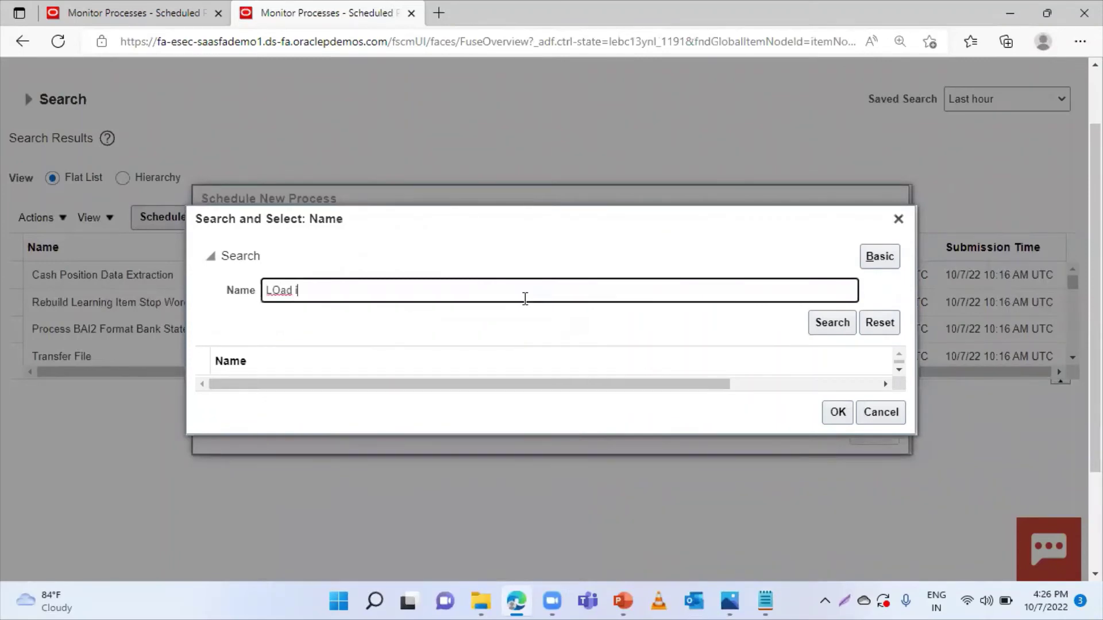
{"action": "type", "text": "terface"}
{"action": "key", "text": "Left"}
{"action": "key", "text": "BackSpace"}
{"action": "type", "text": "o"}
{"action": "left_click", "coordinate": [838, 323]}
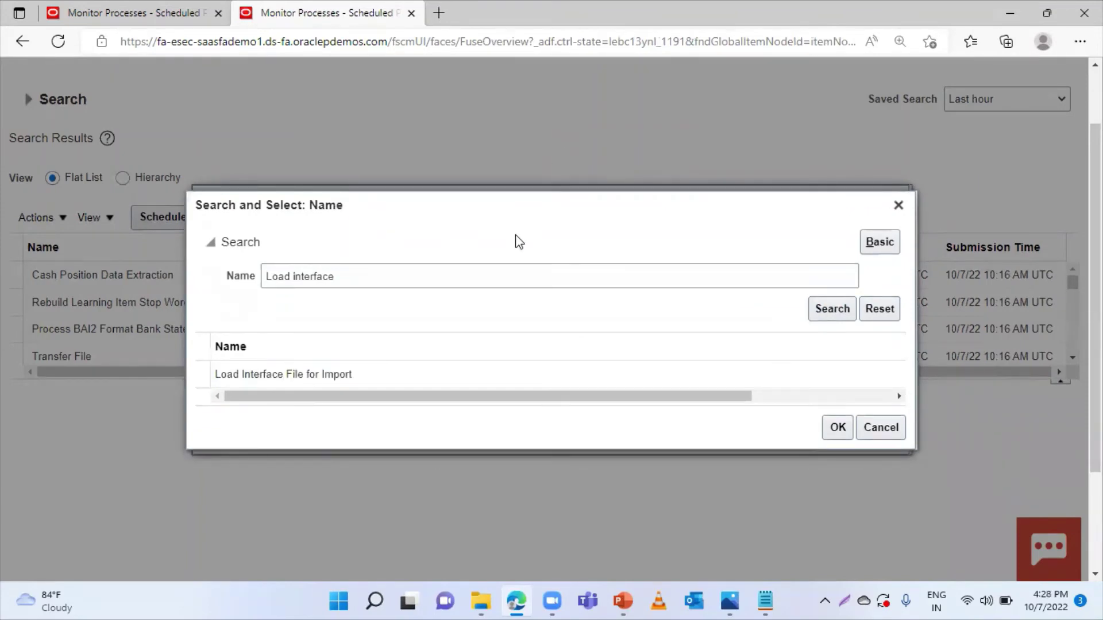
Choose Load Interface File for Import and confirm it.
{"action": "left_click", "coordinate": [218, 372]}
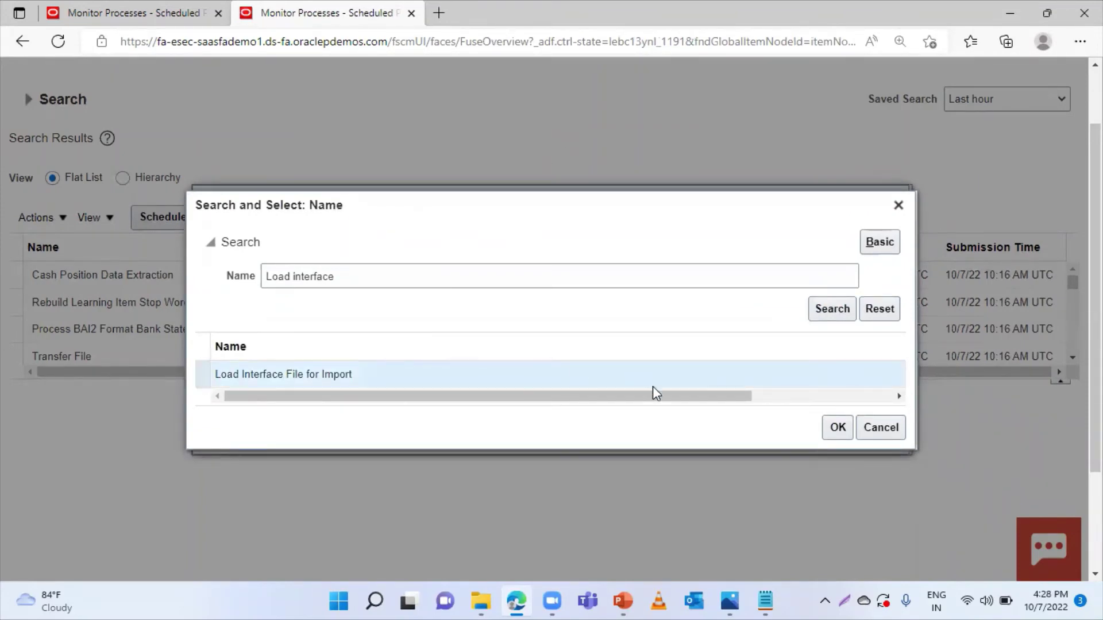
{"action": "left_click", "coordinate": [837, 429]}
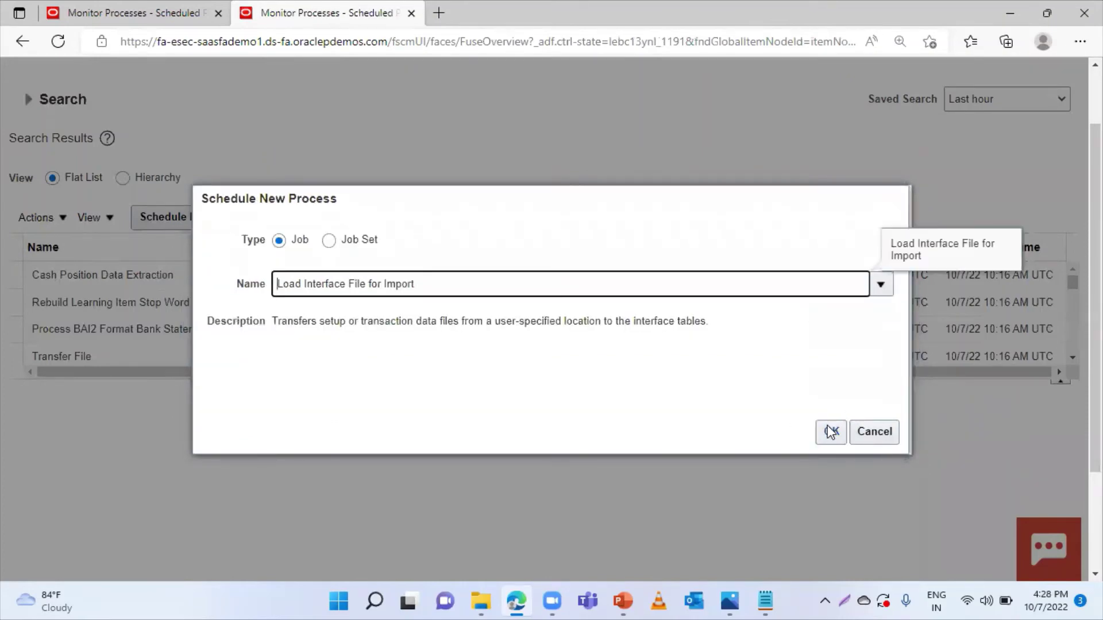
{"action": "left_click", "coordinate": [830, 431]}
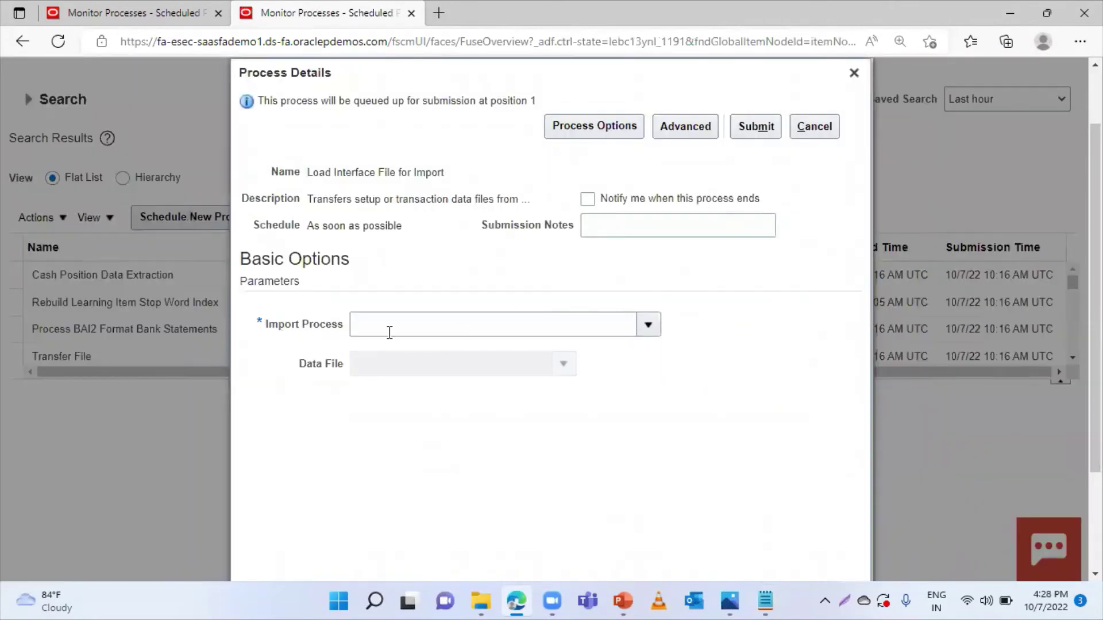
Choose Process BAI2 Format Bank Statements from the Import Process list.
{"action": "left_click", "coordinate": [650, 325]}
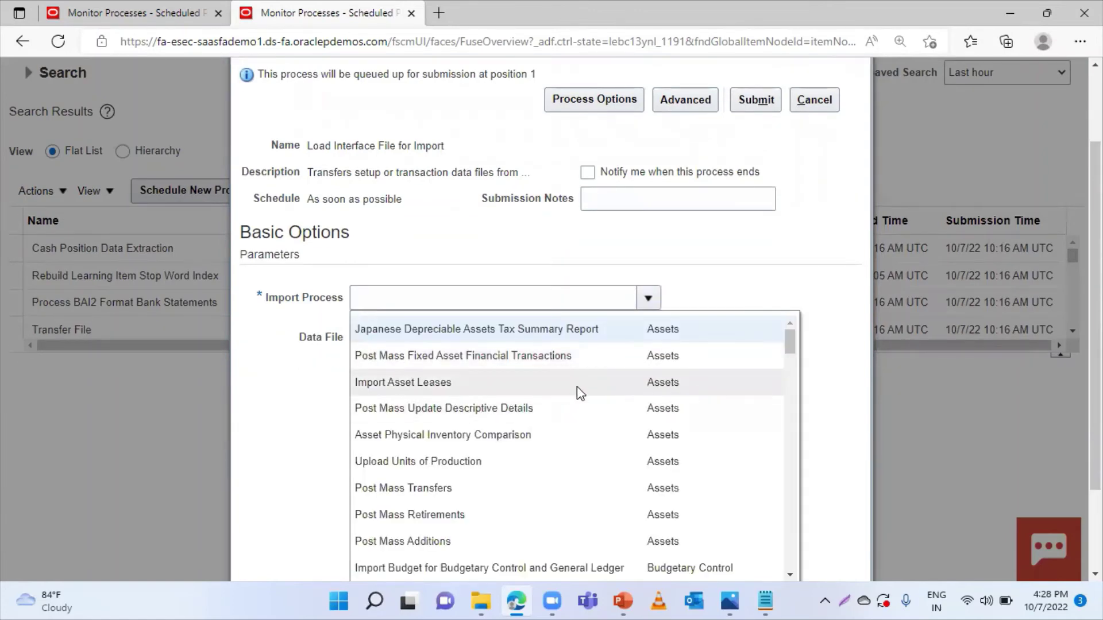
{"action": "scroll", "coordinate": [579, 393], "scroll_direction": "down", "scroll_amount": 3}
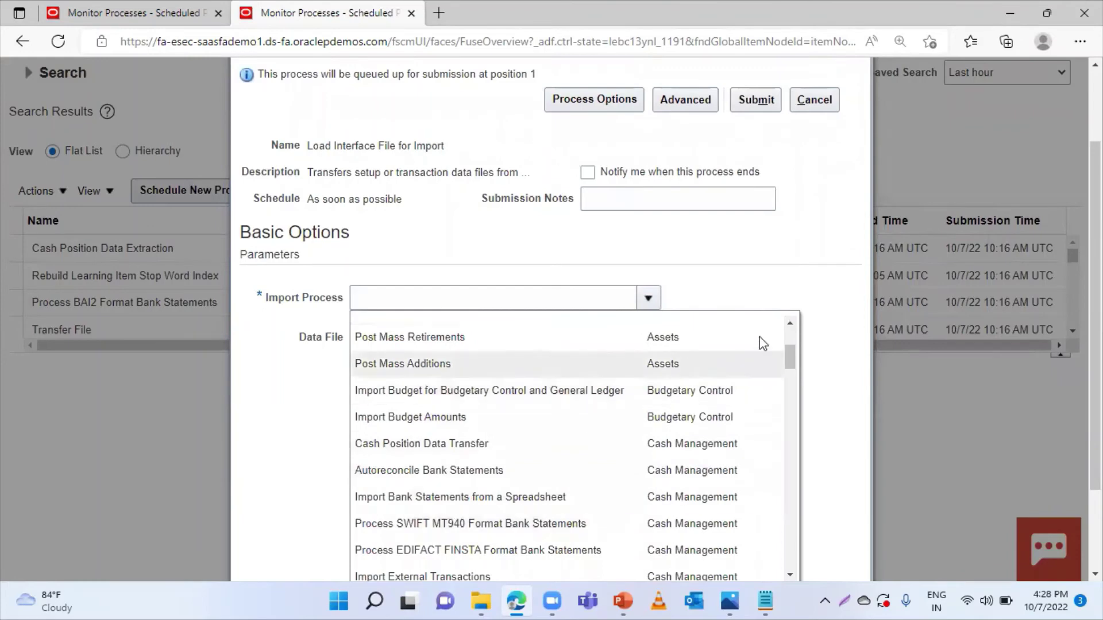
{"action": "scroll", "coordinate": [967, 276], "scroll_direction": "down", "scroll_amount": 2}
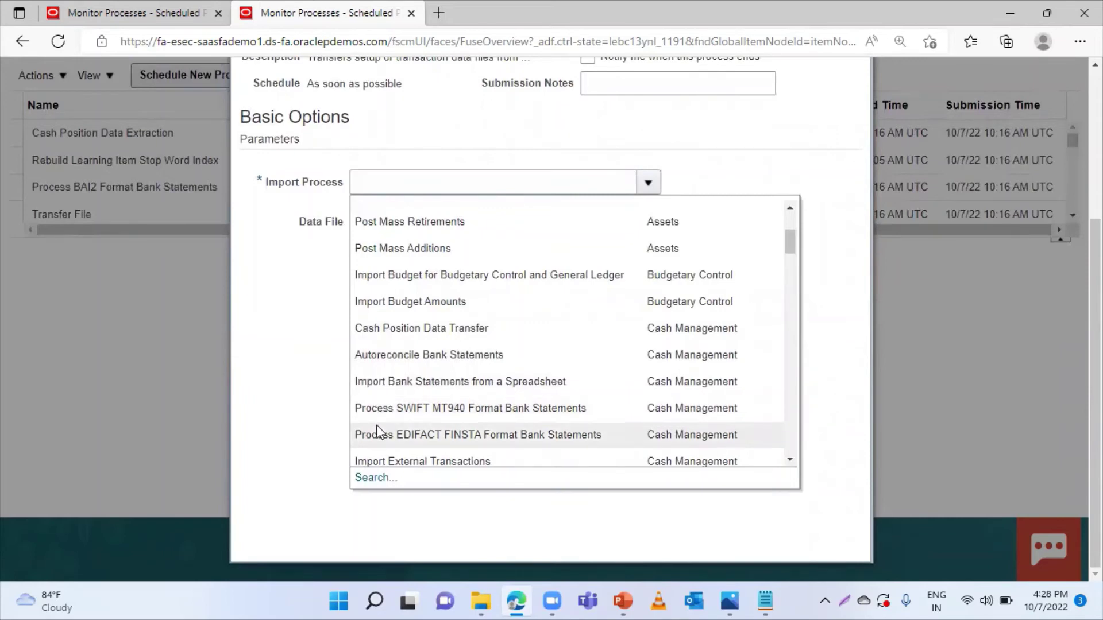
{"action": "scroll", "coordinate": [464, 341], "scroll_direction": "up", "scroll_amount": 2}
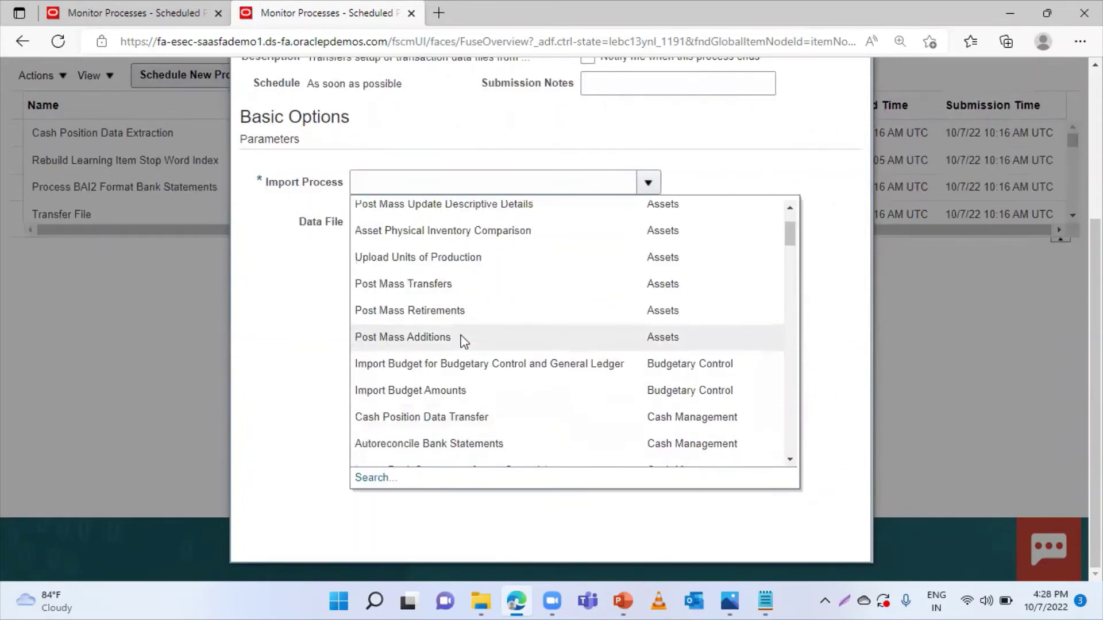
{"action": "scroll", "coordinate": [464, 340], "scroll_direction": "up", "scroll_amount": 5}
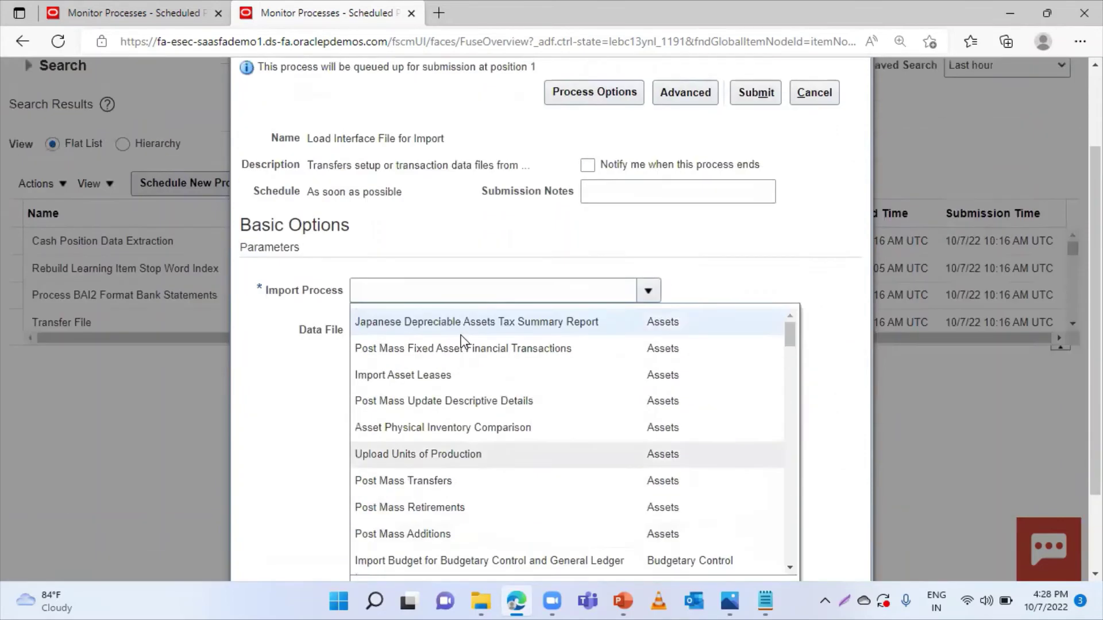
{"action": "scroll", "coordinate": [532, 414], "scroll_direction": "down", "scroll_amount": 3}
{"action": "scroll", "coordinate": [790, 258], "scroll_direction": "down", "scroll_amount": 3}
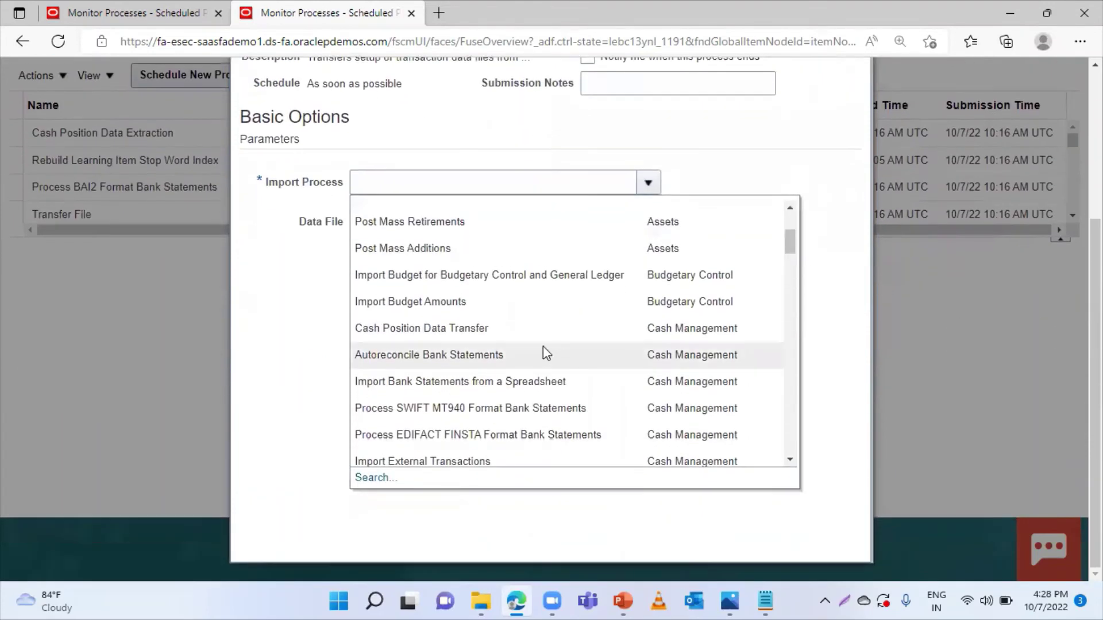
{"action": "scroll", "coordinate": [543, 347], "scroll_direction": "down", "scroll_amount": 2}
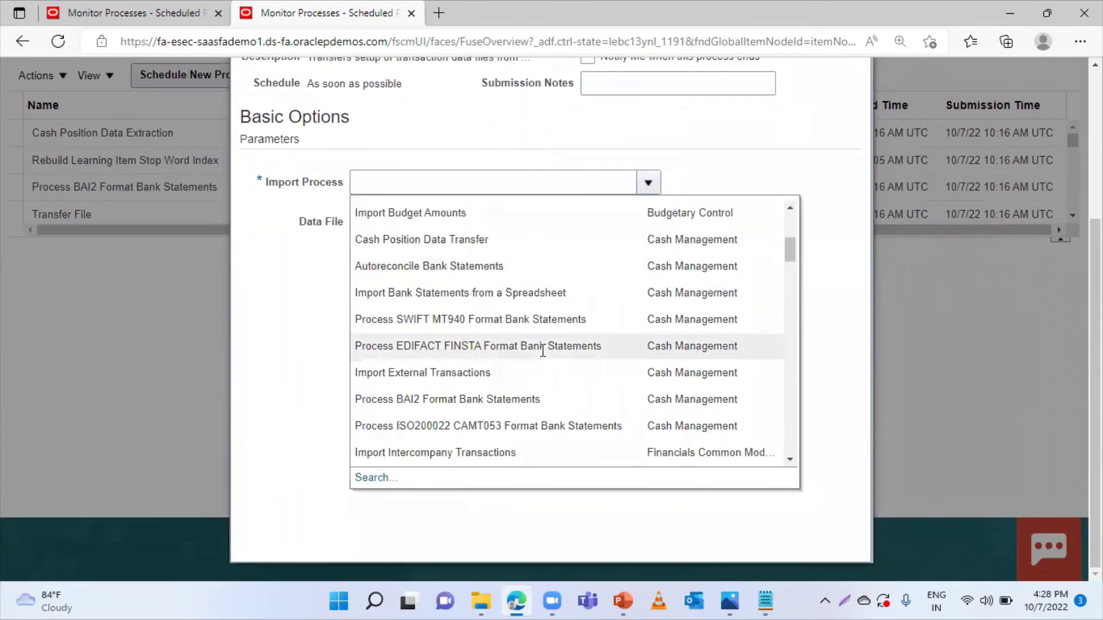
{"action": "left_click", "coordinate": [392, 403]}
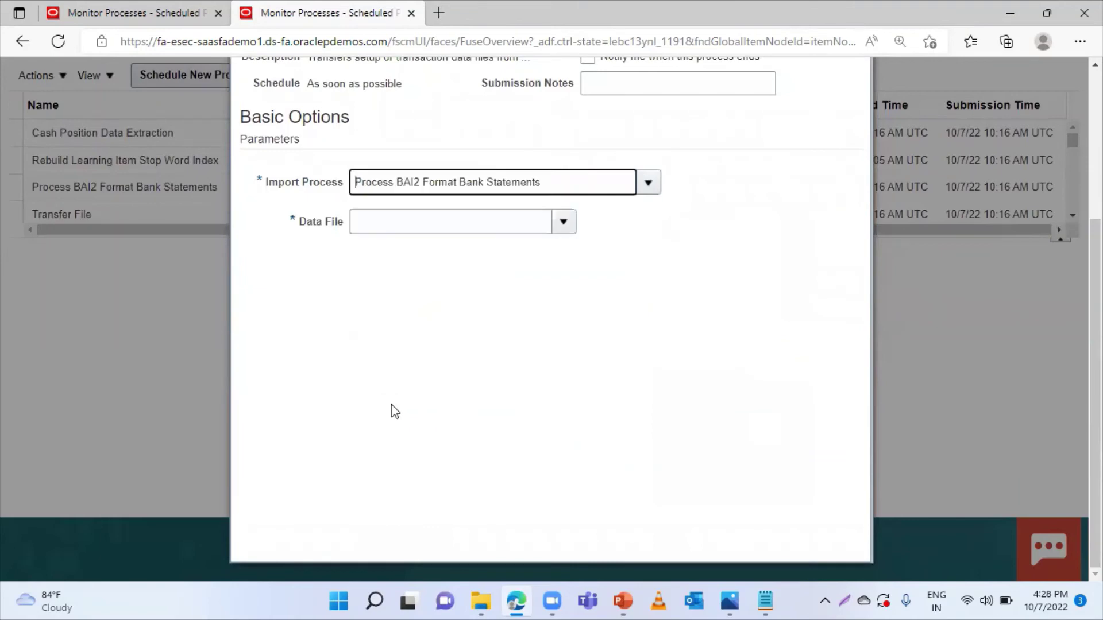
{"action": "left_click", "coordinate": [562, 222]}
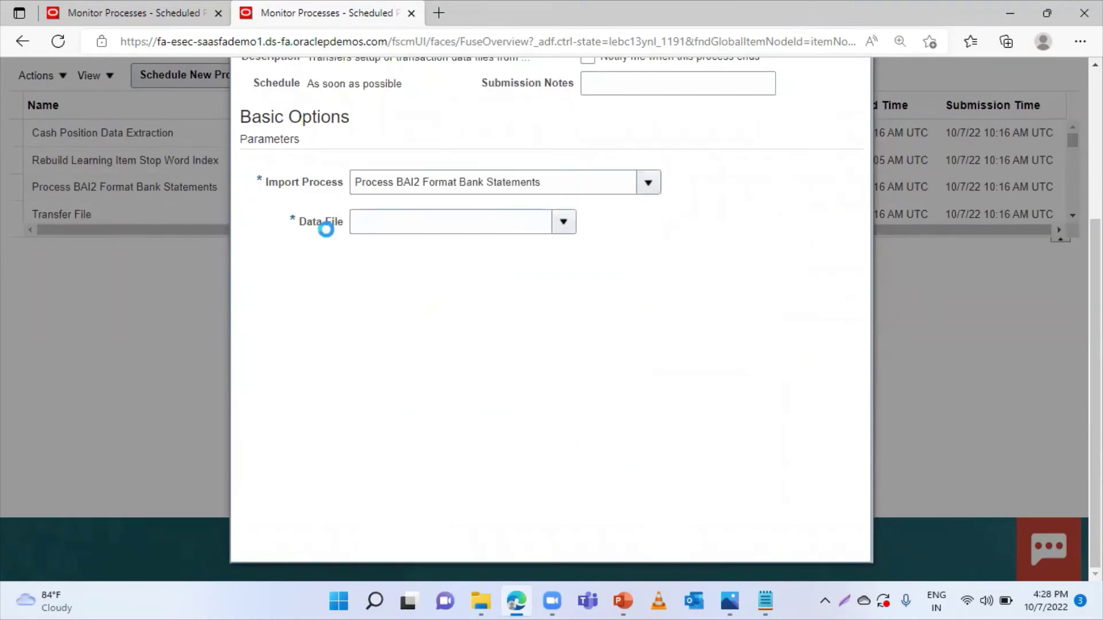
Upload BAI_Sample_File.txt from Desktop > CM BS Data as the data file.
{"action": "left_click", "coordinate": [366, 273]}
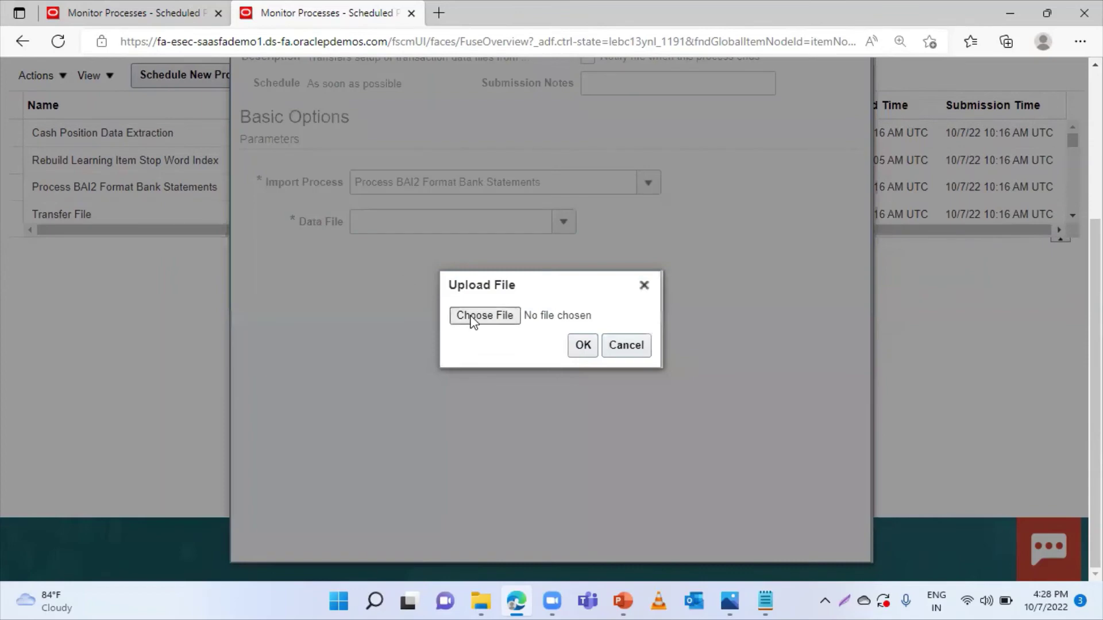
{"action": "left_click", "coordinate": [472, 318]}
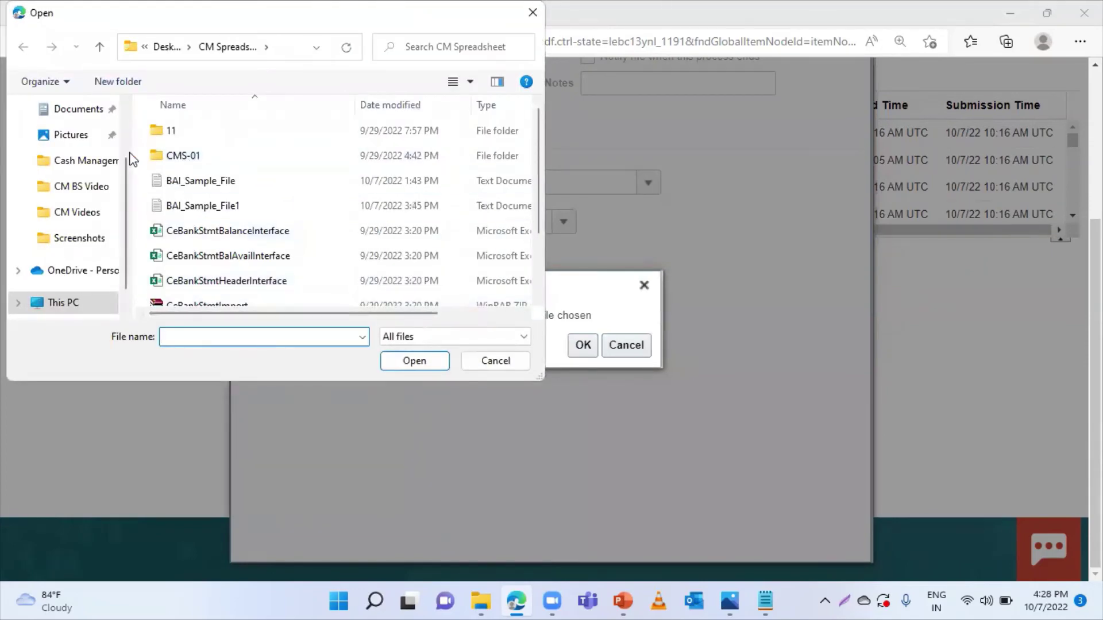
{"action": "scroll", "coordinate": [72, 115], "scroll_direction": "up", "scroll_amount": 1}
{"action": "scroll", "coordinate": [73, 121], "scroll_direction": "up", "scroll_amount": 1}
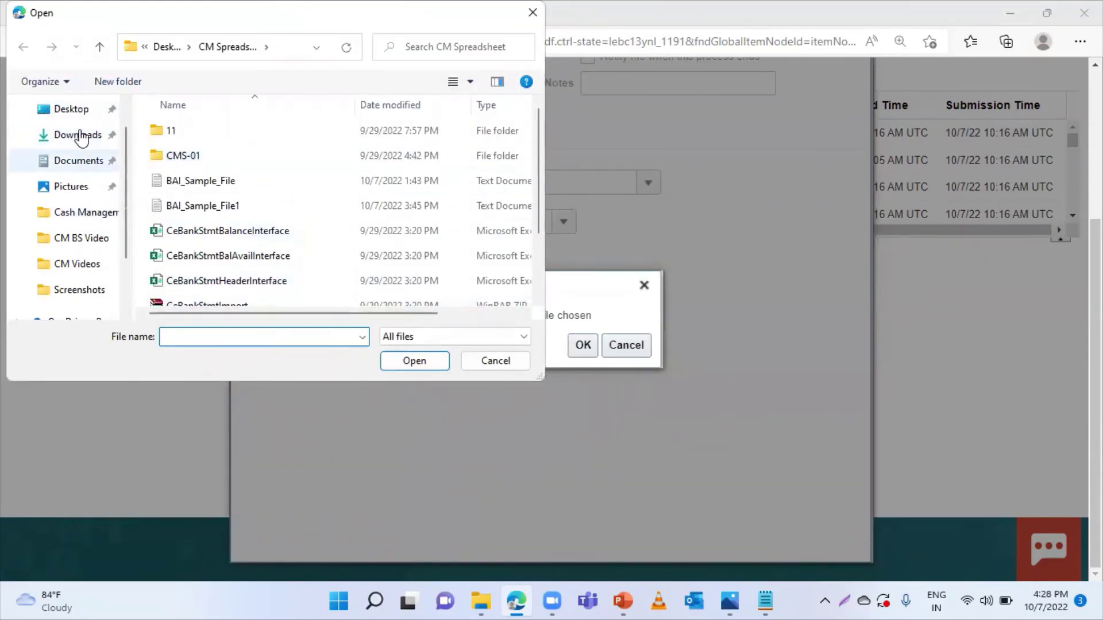
{"action": "left_click", "coordinate": [72, 111]}
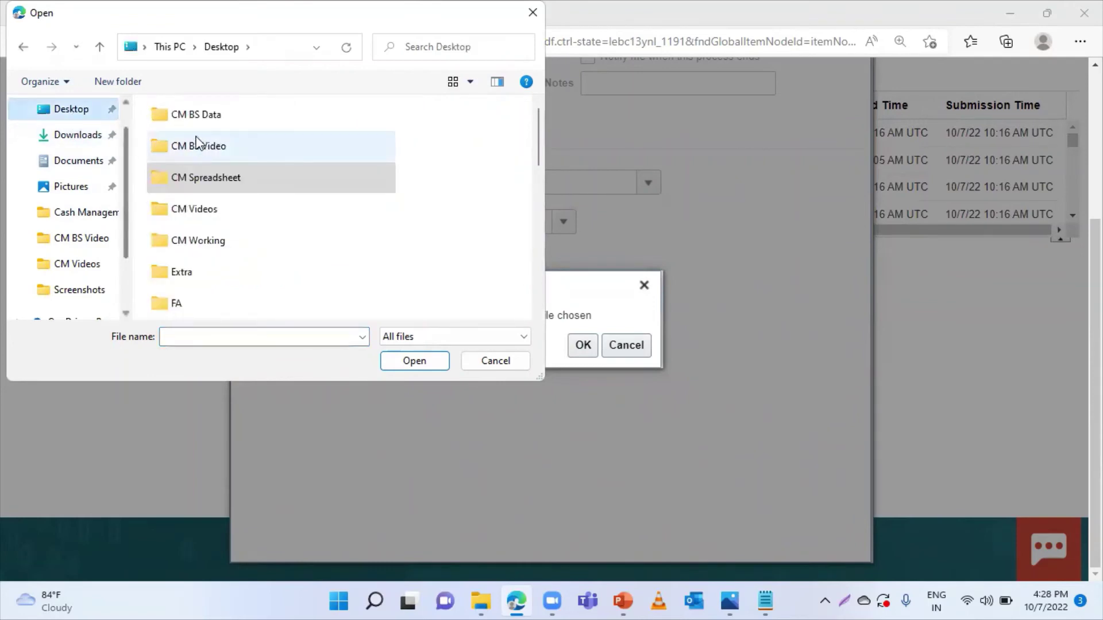
{"action": "double_click", "coordinate": [201, 115]}
{"action": "left_click", "coordinate": [199, 122]}
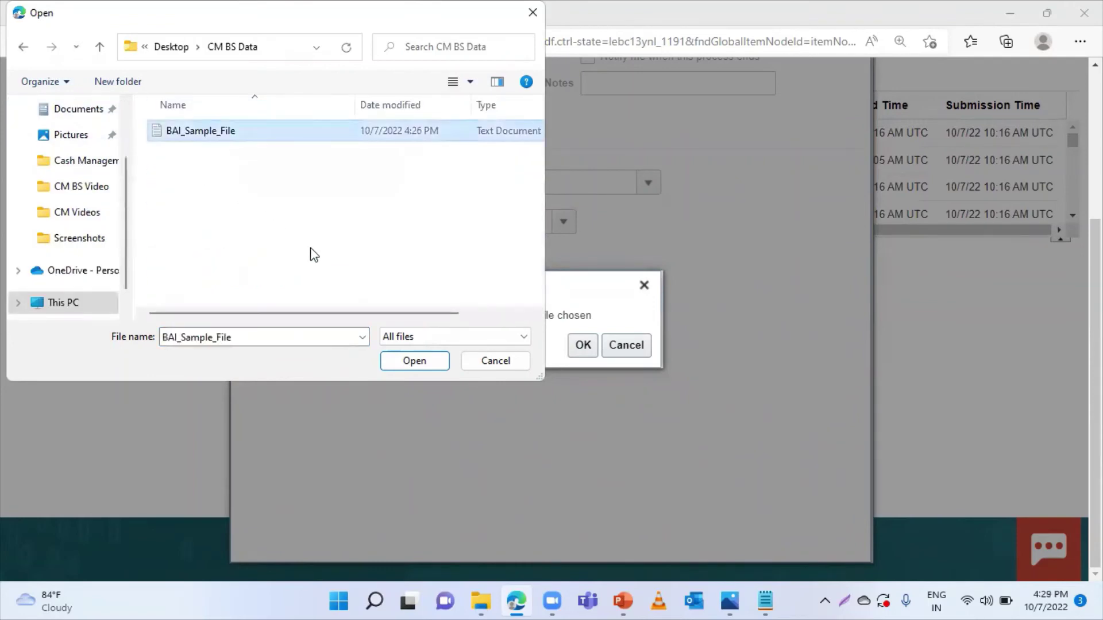
{"action": "left_click", "coordinate": [412, 360]}
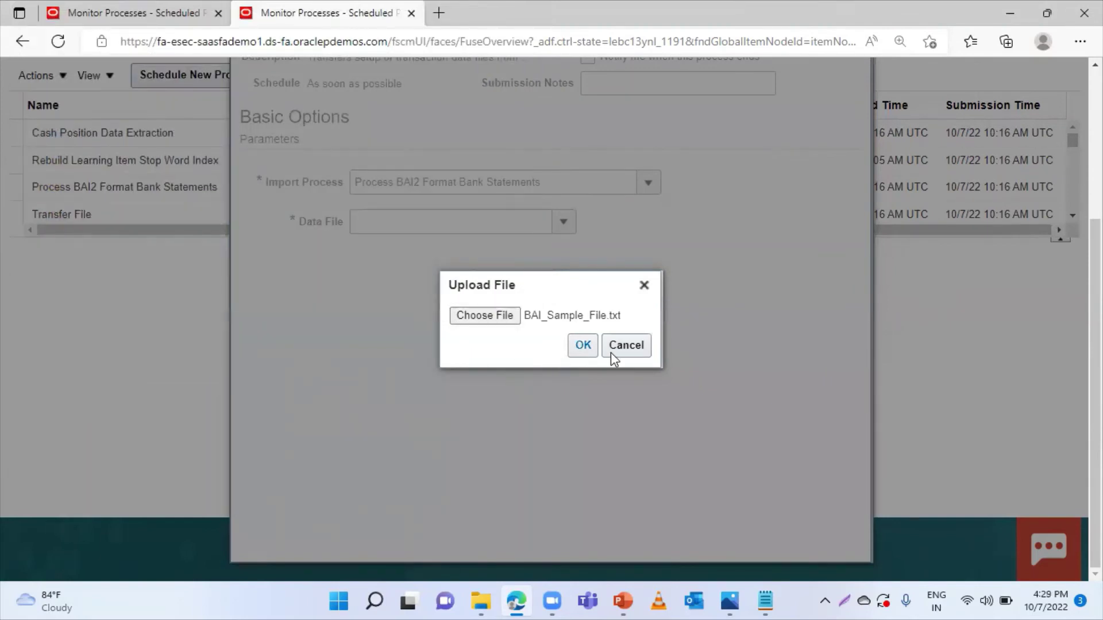
{"action": "left_click", "coordinate": [583, 347]}
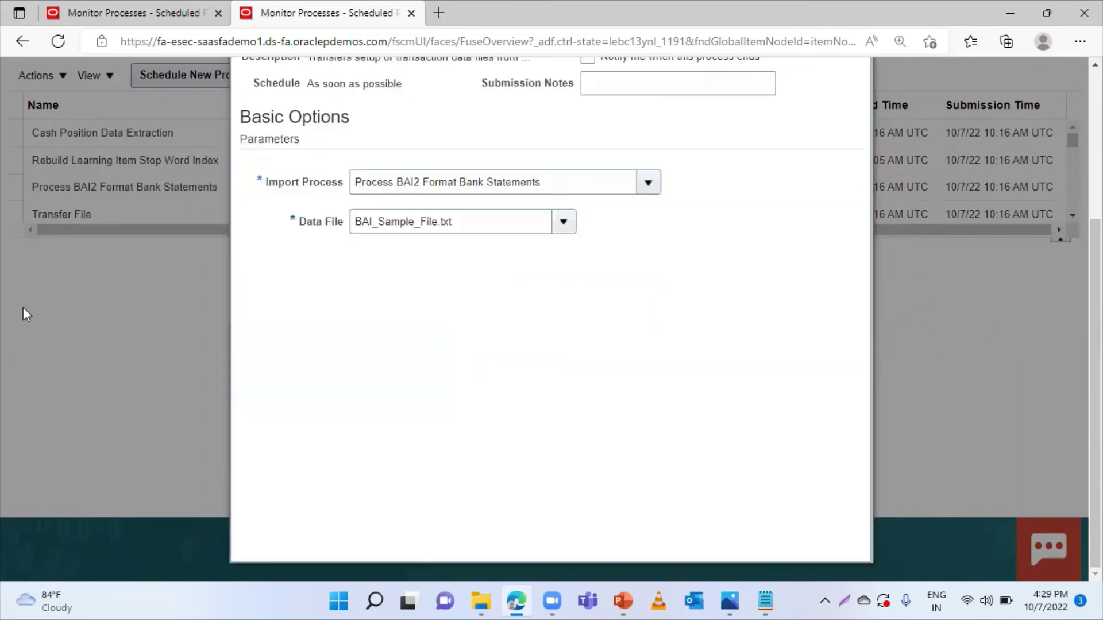
{"action": "scroll", "coordinate": [701, 305], "scroll_direction": "up", "scroll_amount": 3}
Submit the load job and refresh until Process BAI2 Format Bank Statements shows Succeeded.
{"action": "left_click", "coordinate": [756, 144]}
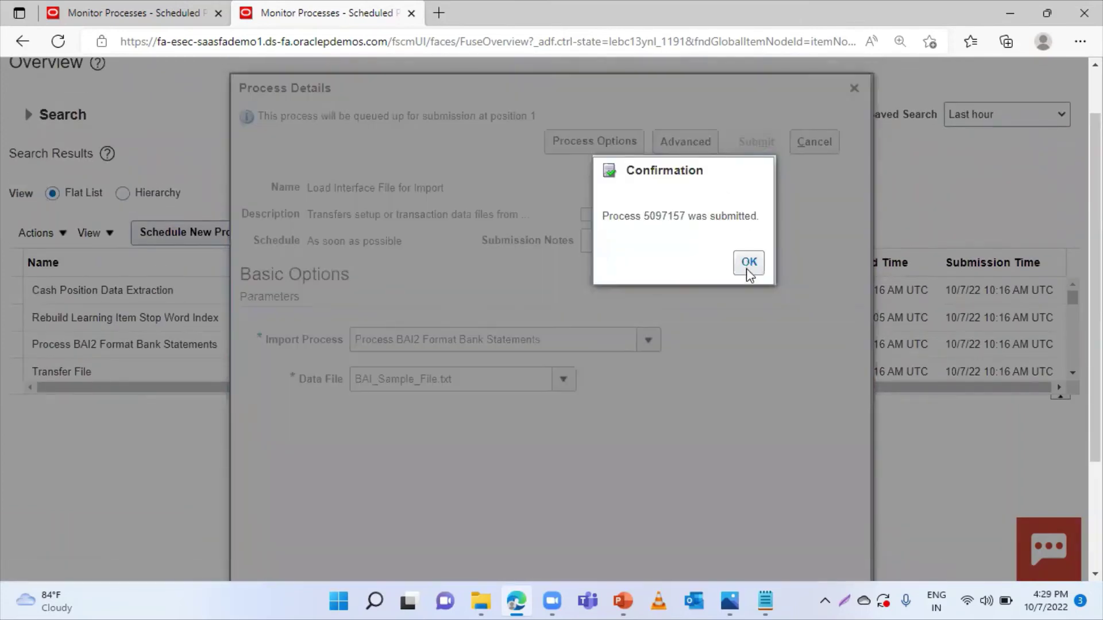
{"action": "left_click", "coordinate": [746, 267]}
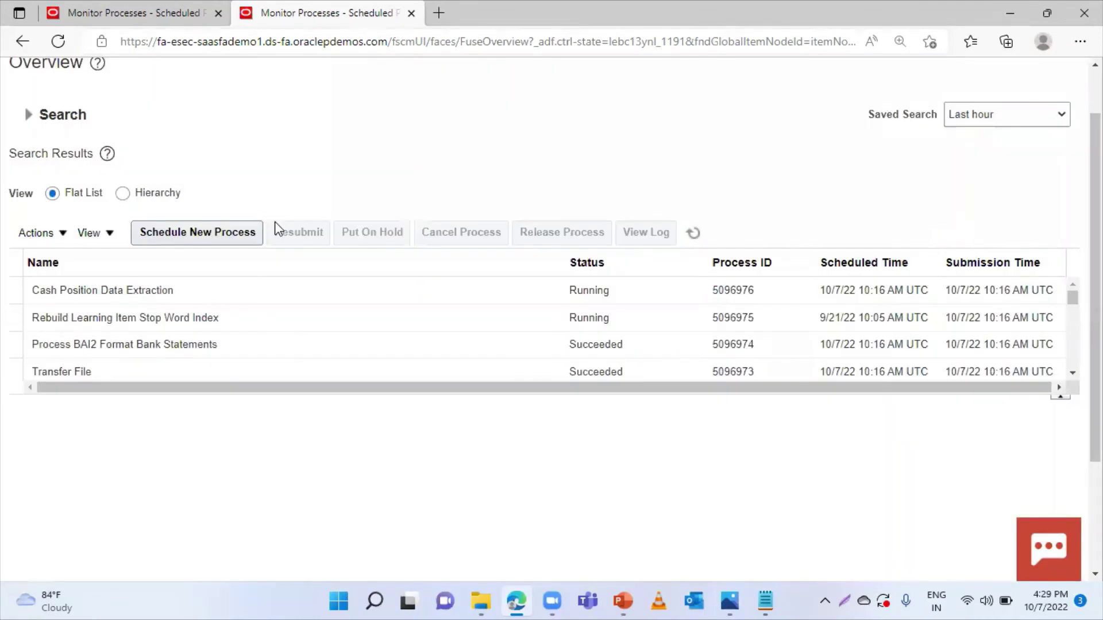
{"action": "left_click", "coordinate": [693, 232]}
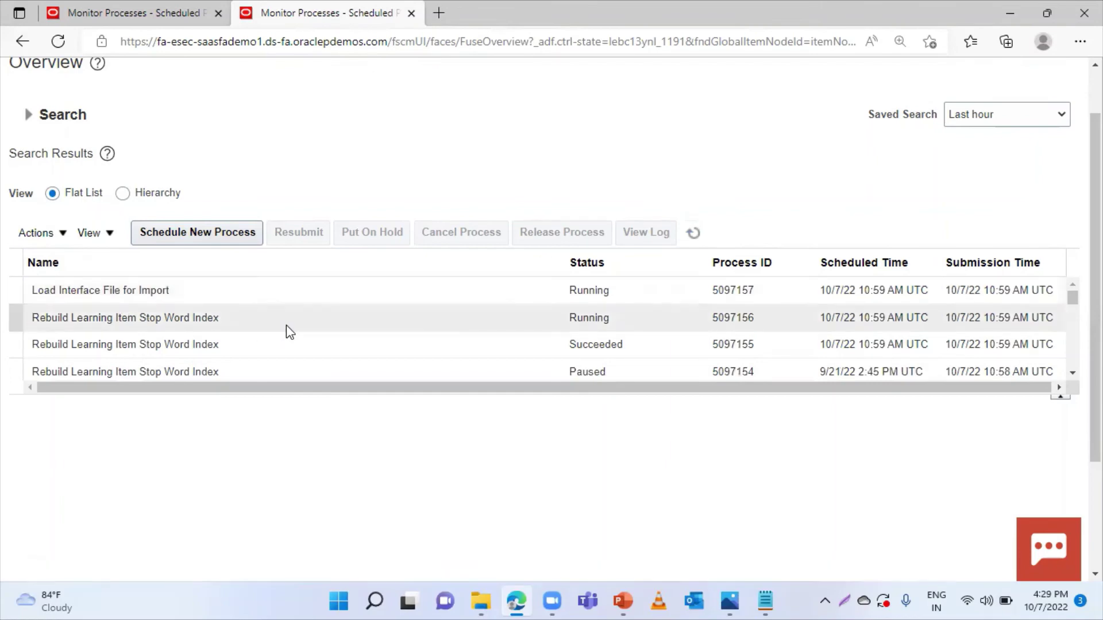
{"action": "left_click", "coordinate": [693, 232]}
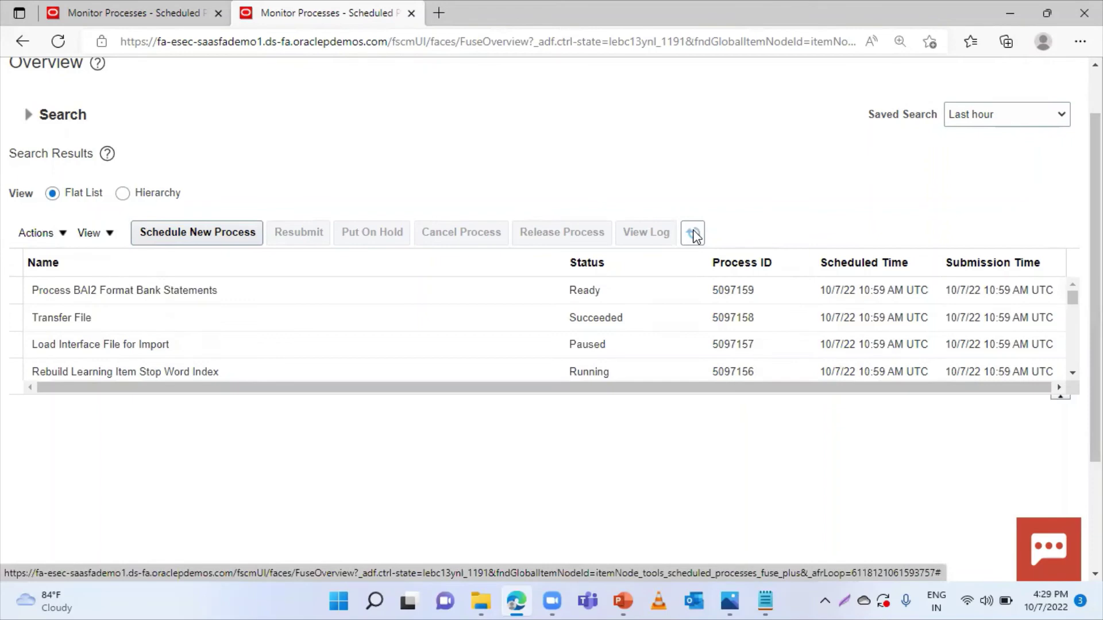
{"action": "left_click", "coordinate": [694, 232]}
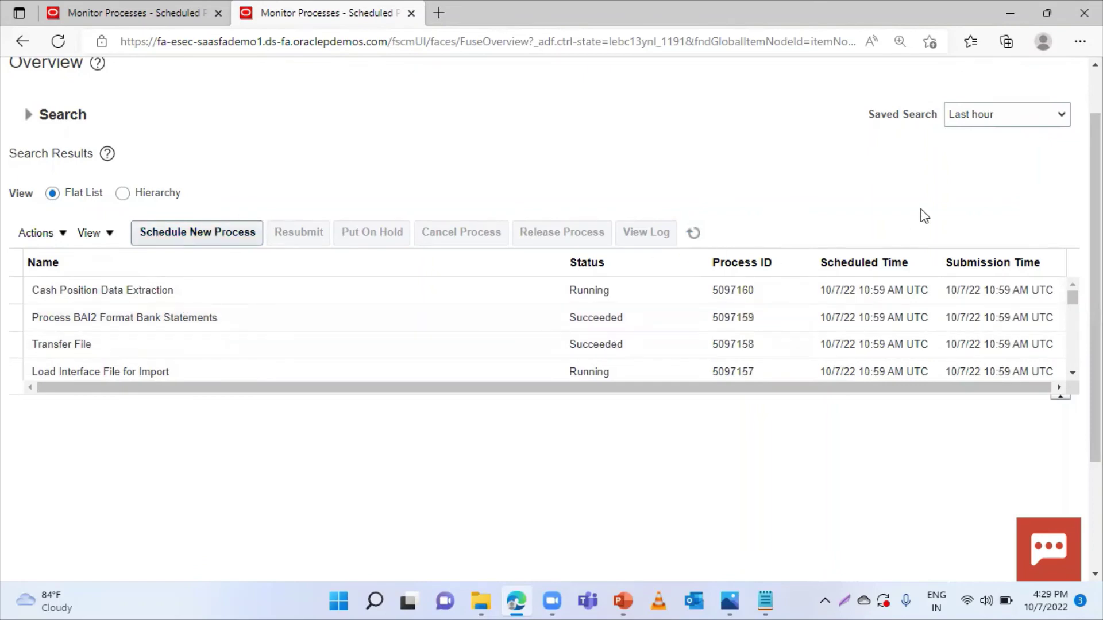
{"action": "scroll", "coordinate": [922, 216], "scroll_direction": "up", "scroll_amount": 2}
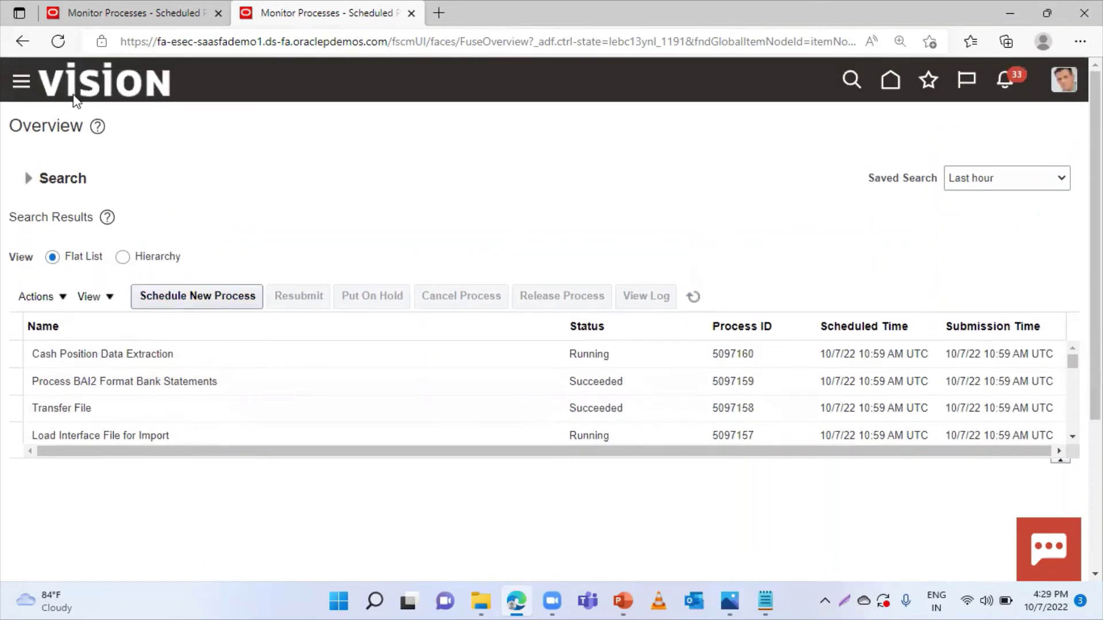
Go to Cash Management's Bank Statements and Reconciliation work area from the Navigator.
{"action": "left_click", "coordinate": [30, 88]}
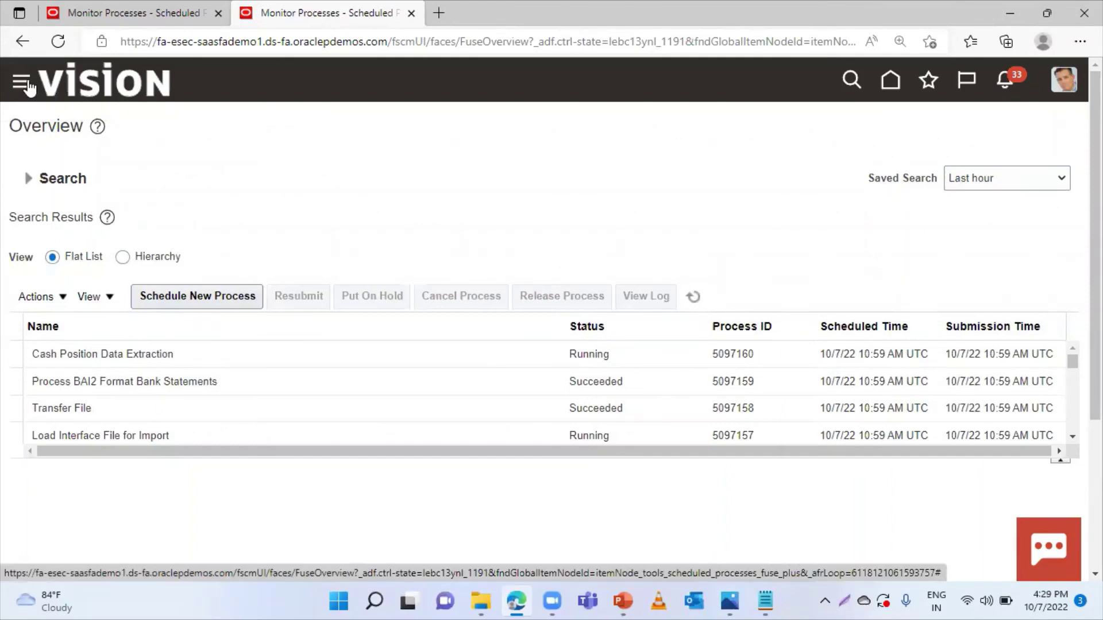
{"action": "scroll", "coordinate": [402, 389], "scroll_direction": "down", "scroll_amount": 12}
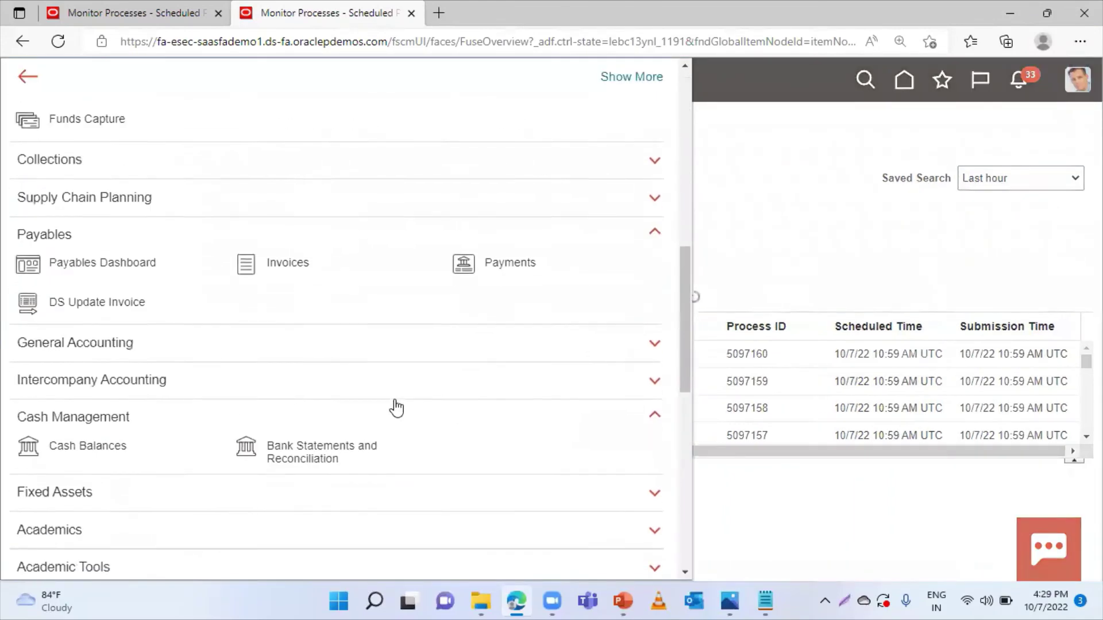
{"action": "left_click", "coordinate": [292, 450]}
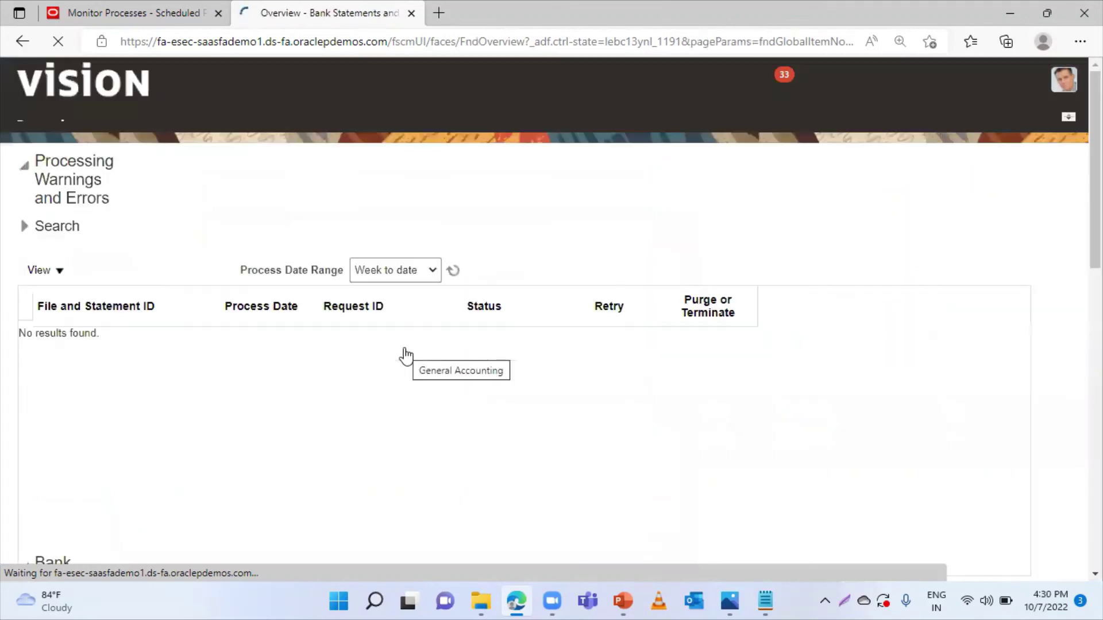
Expand BofA-2869 to show statement 2022-10-07 with 4 unreconciled lines.
{"action": "scroll", "coordinate": [661, 408], "scroll_direction": "down", "scroll_amount": 3}
{"action": "scroll", "coordinate": [621, 404], "scroll_direction": "down", "scroll_amount": 1}
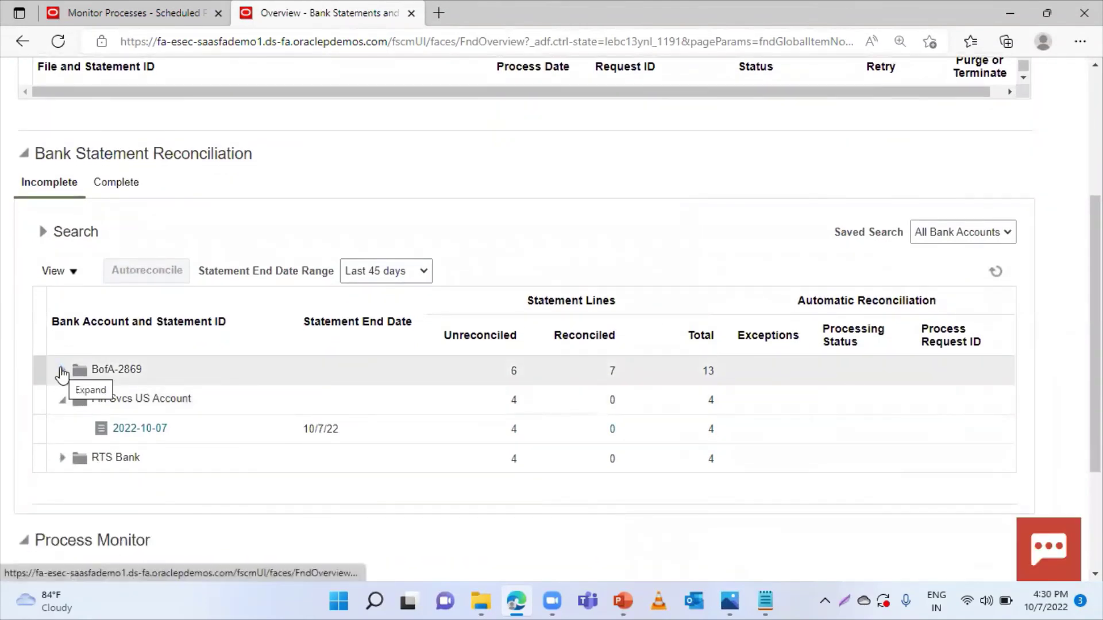
{"action": "left_click", "coordinate": [62, 372]}
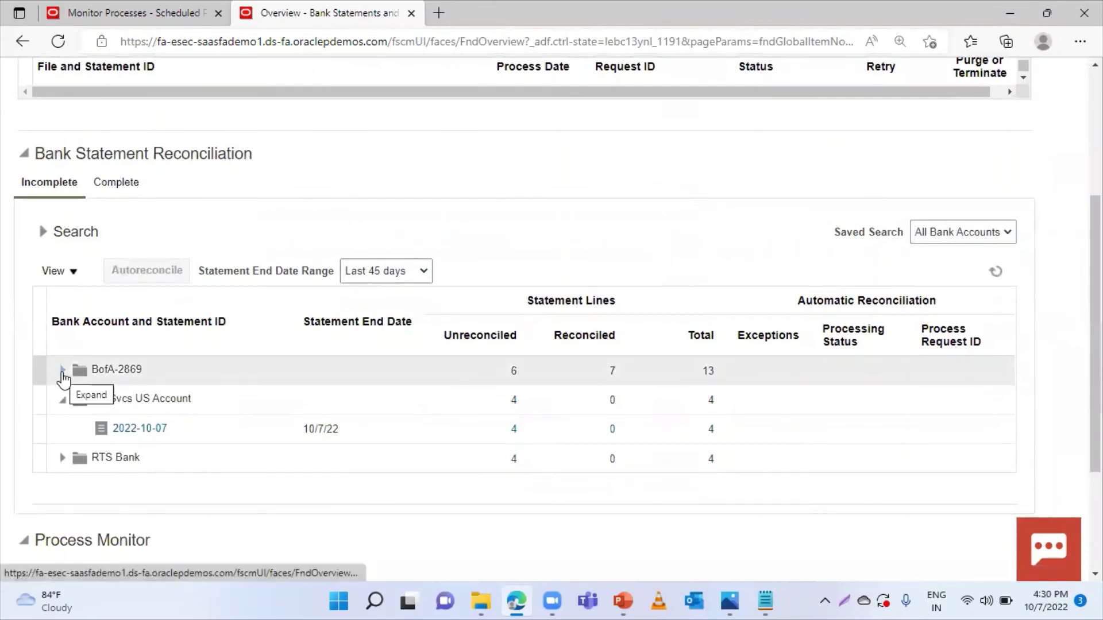
{"action": "left_click", "coordinate": [62, 371]}
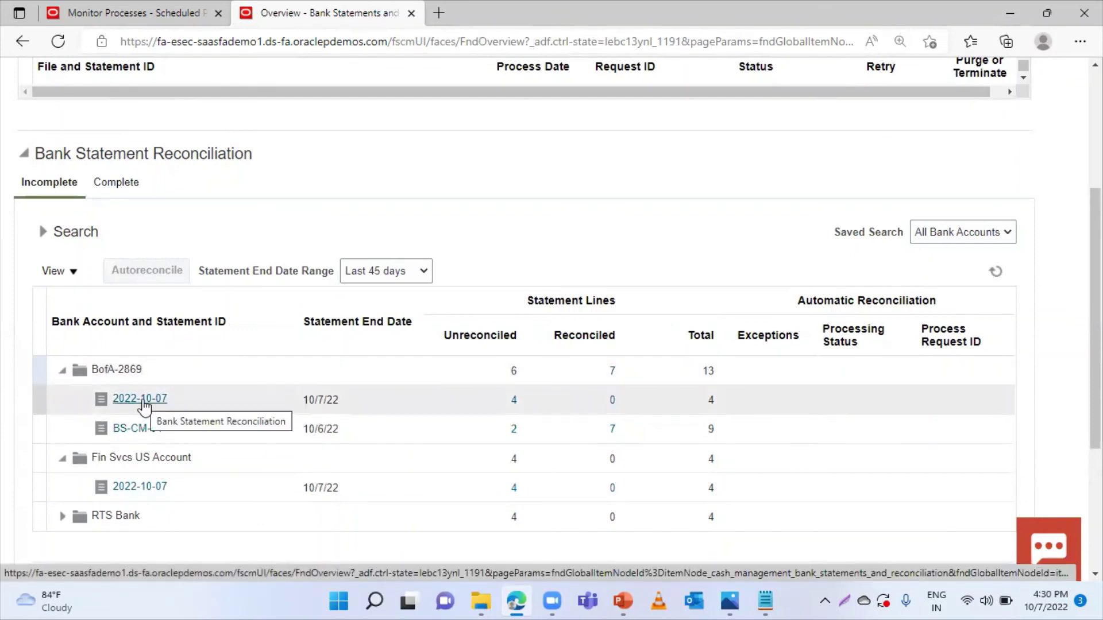
{"action": "left_click", "coordinate": [142, 399]}
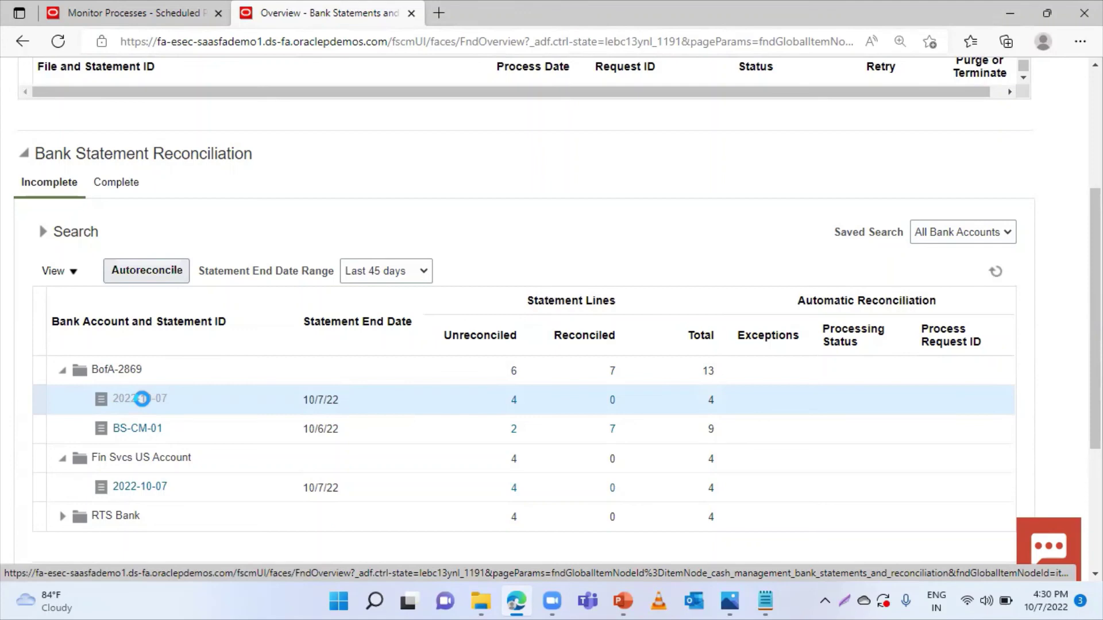
{"action": "left_click", "coordinate": [142, 399]}
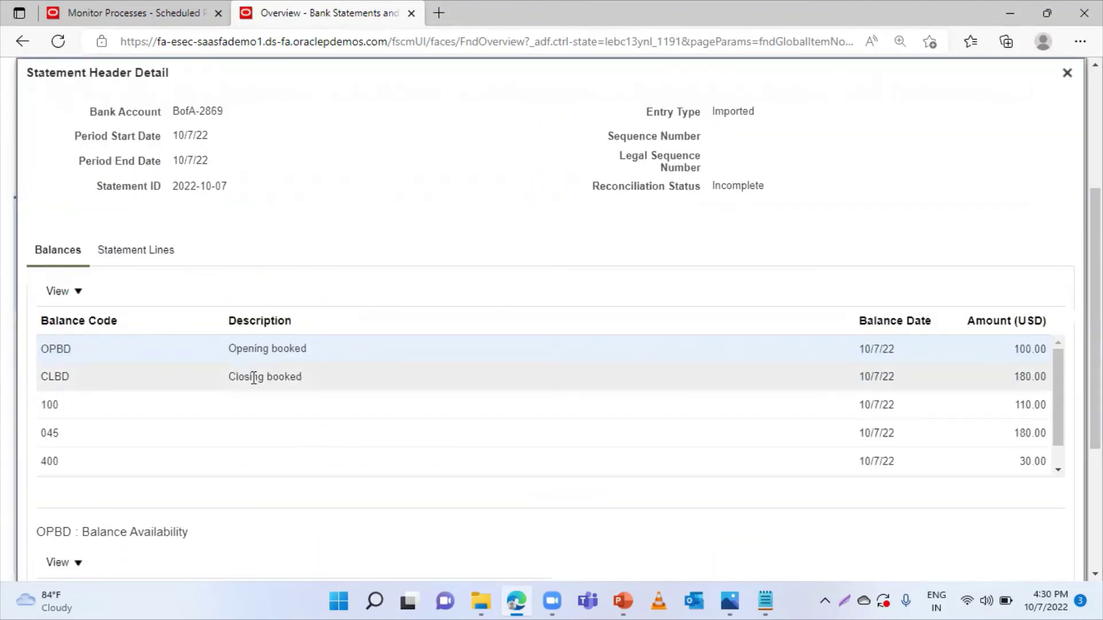
{"action": "left_click", "coordinate": [128, 250]}
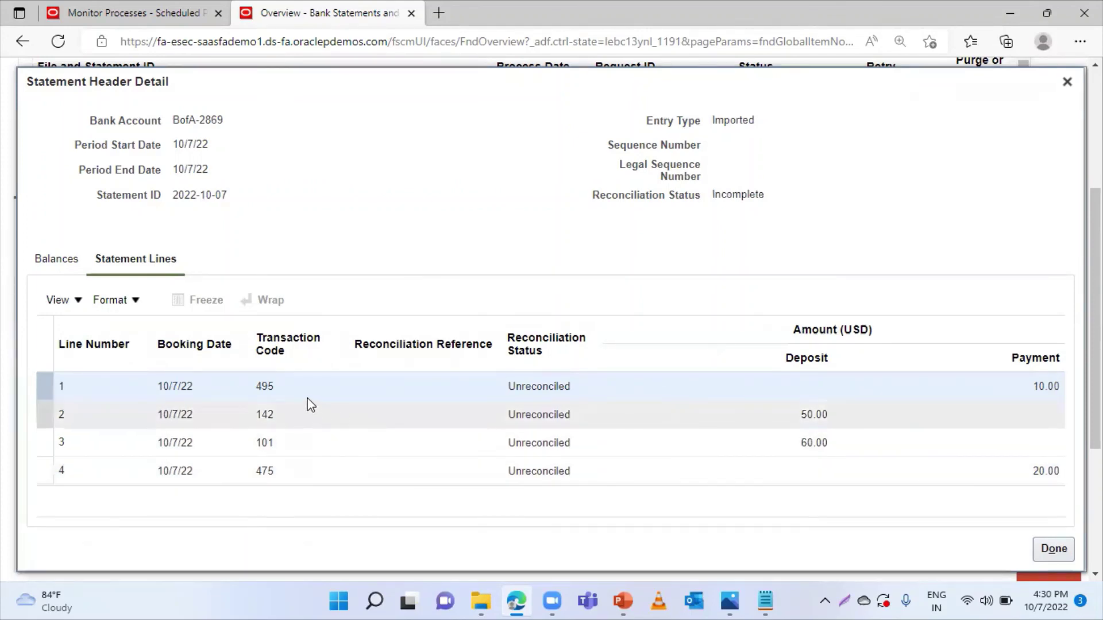
{"action": "scroll", "coordinate": [468, 292], "scroll_direction": "up", "scroll_amount": 2}
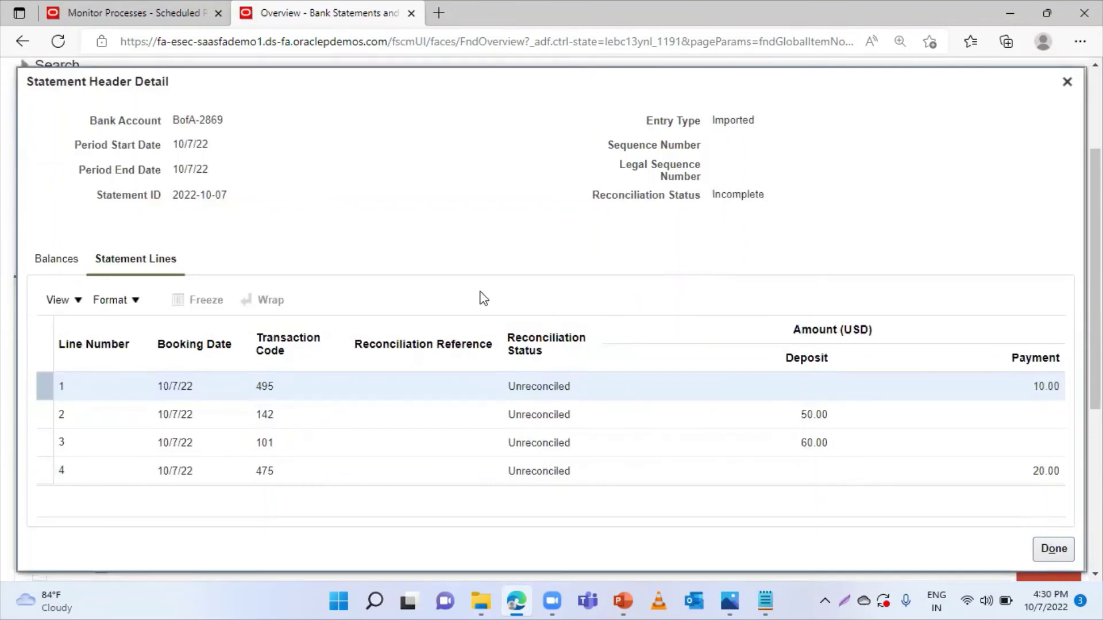
{"action": "scroll", "coordinate": [560, 340], "scroll_direction": "up", "scroll_amount": 3}
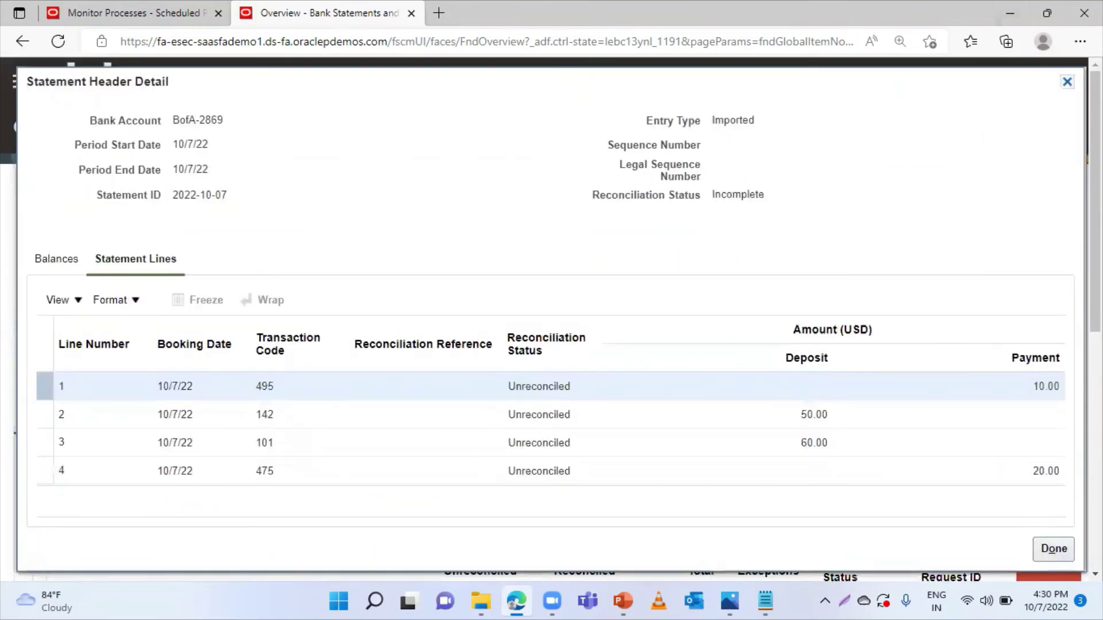
{"action": "left_click", "coordinate": [1067, 82]}
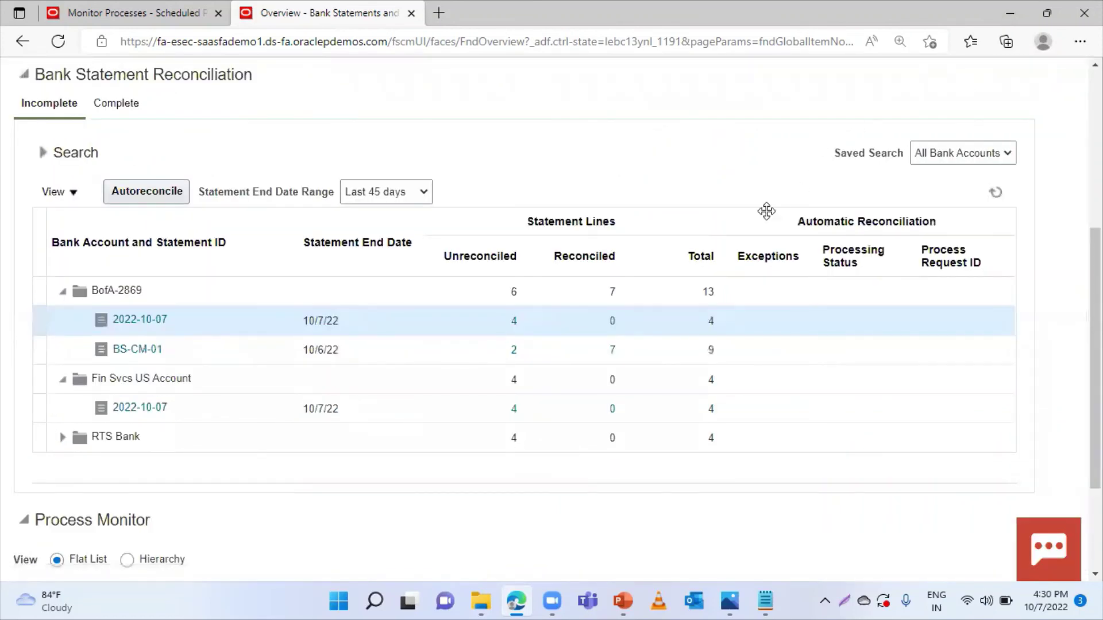
{"action": "scroll", "coordinate": [554, 231], "scroll_direction": "up", "scroll_amount": 5}
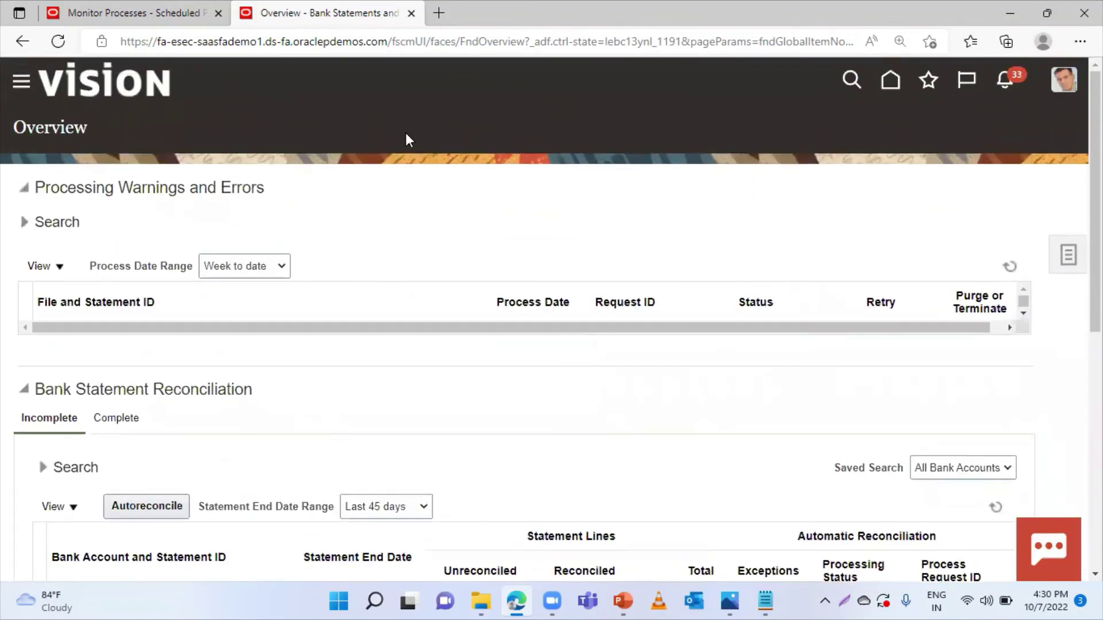